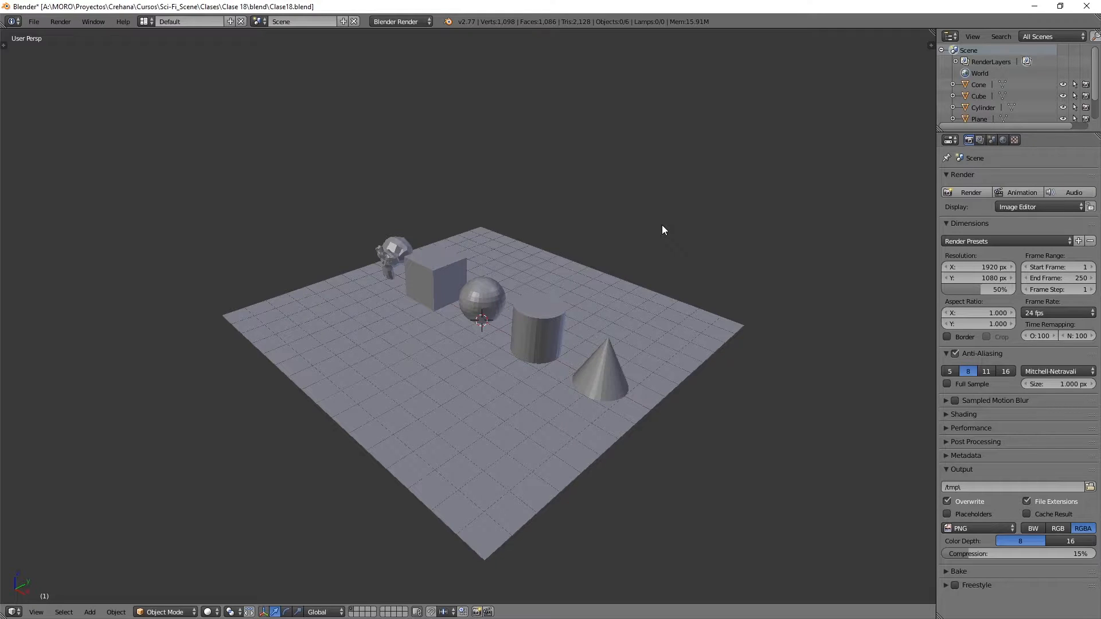
Step: Add a camera to the scene and raise it along the Z axis above the sphere
key(shift+a)
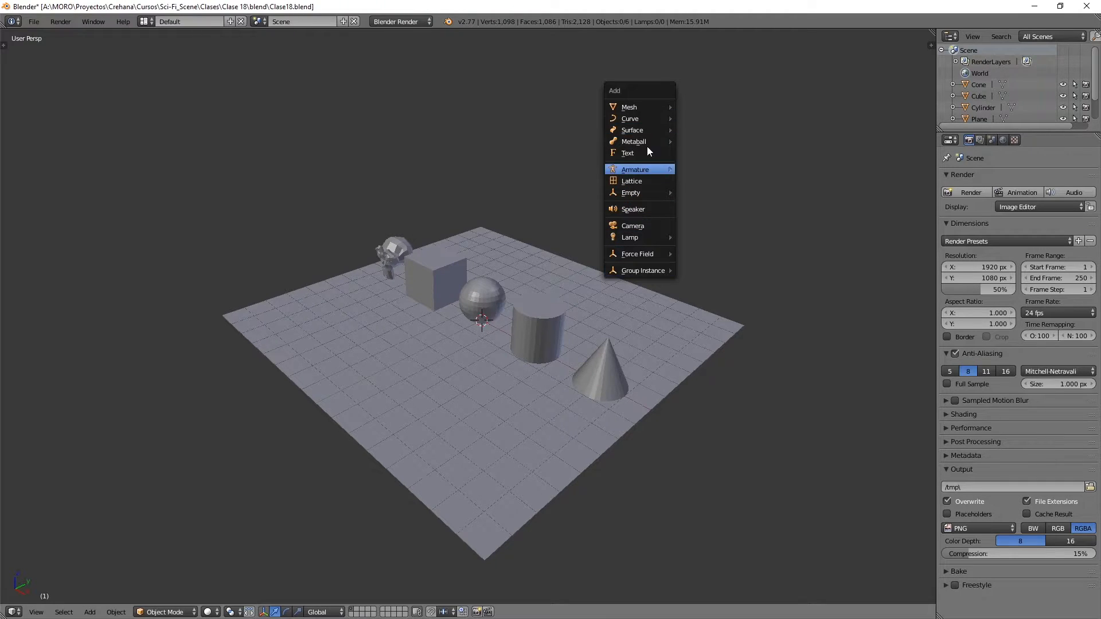
click(639, 226)
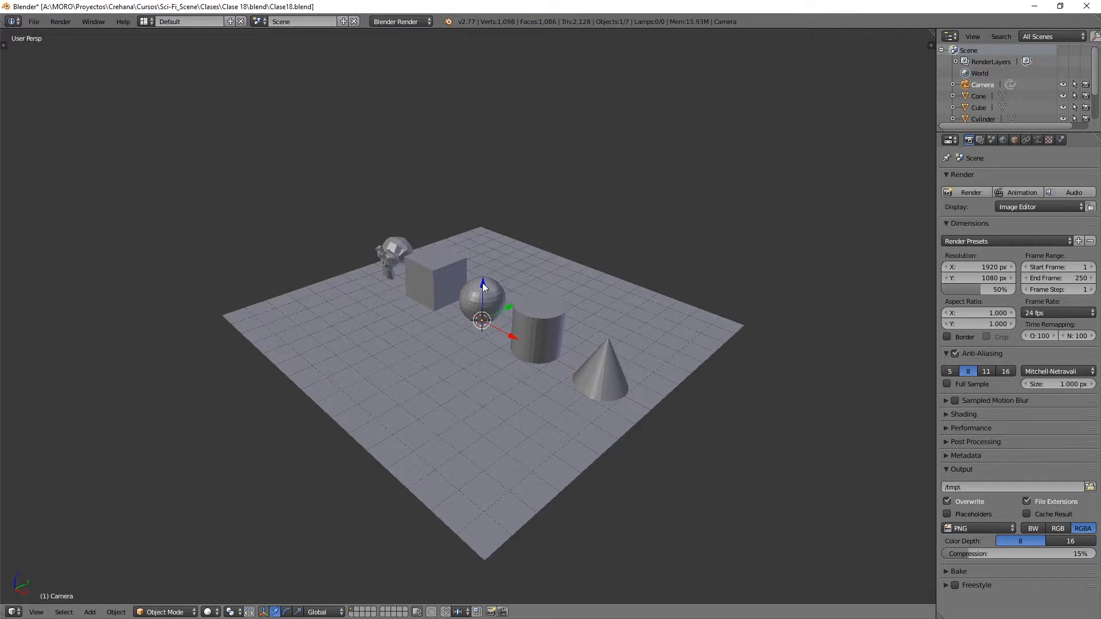
drag(482, 285, 484, 180)
Step: Move the camera along the X axis toward the cone end of the object row, and try a free move
middle_drag(586, 249, 515, 214)
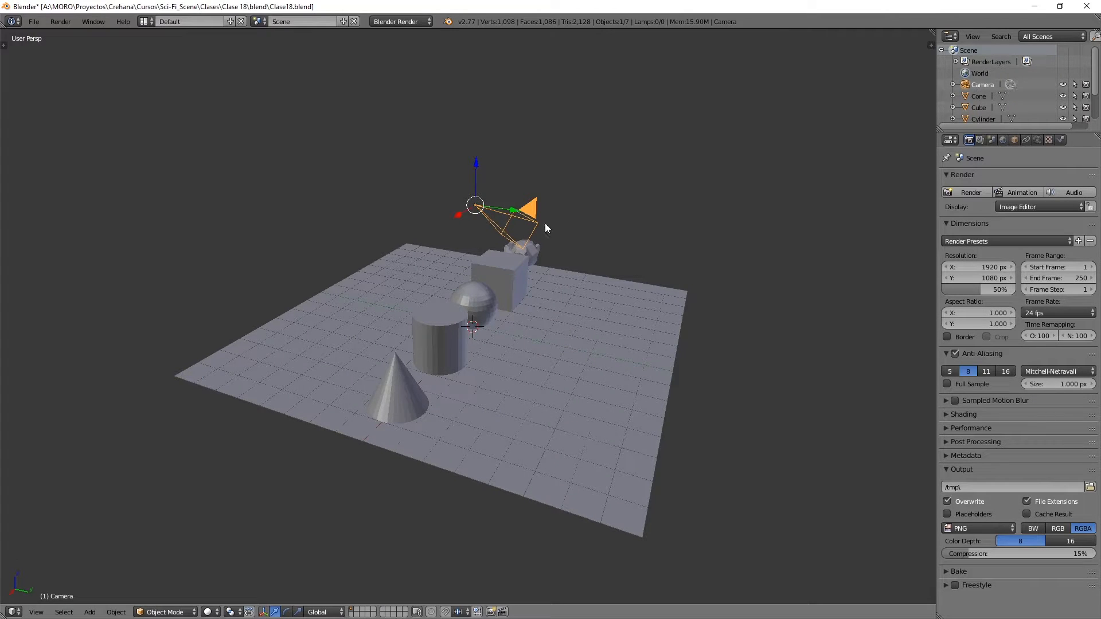
middle_drag(545, 228, 449, 216)
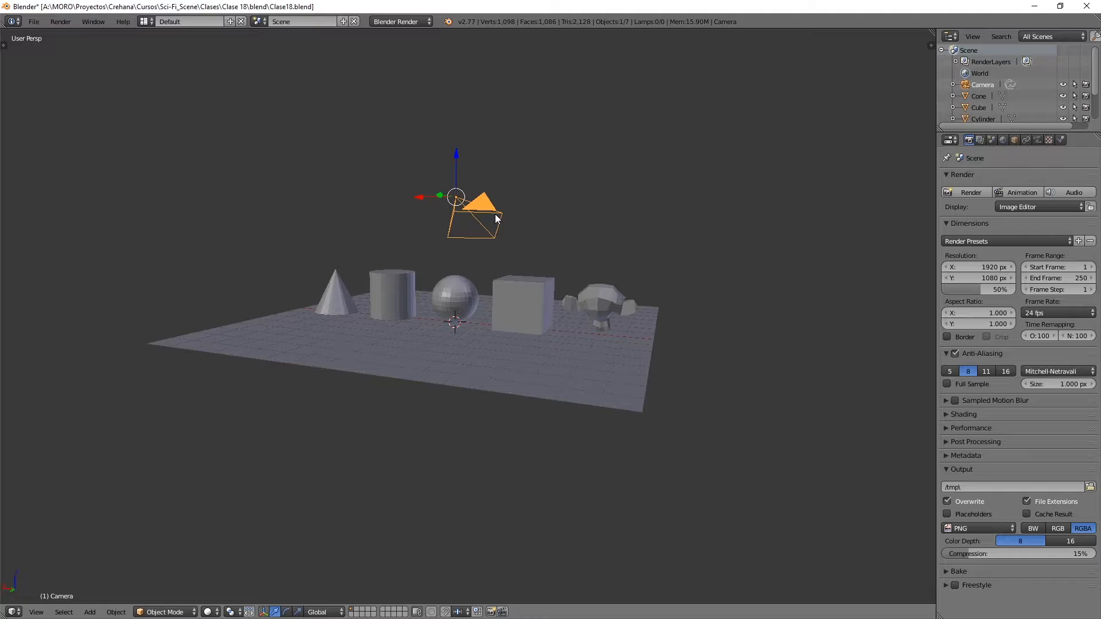
middle_drag(496, 218, 555, 285)
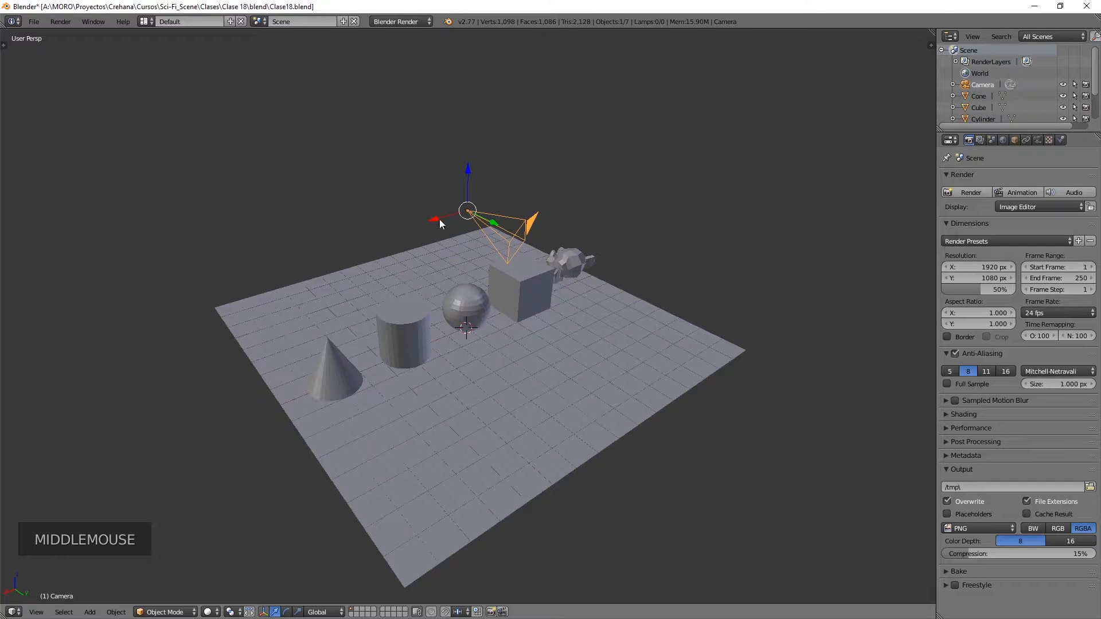
drag(439, 223, 335, 224)
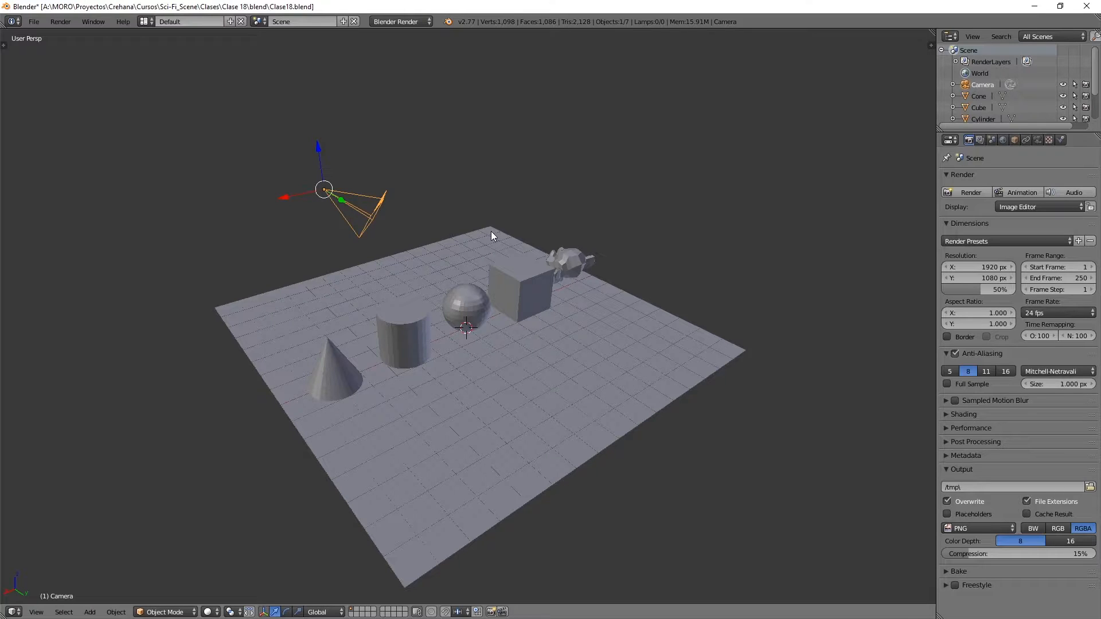
key(g)
key(g)
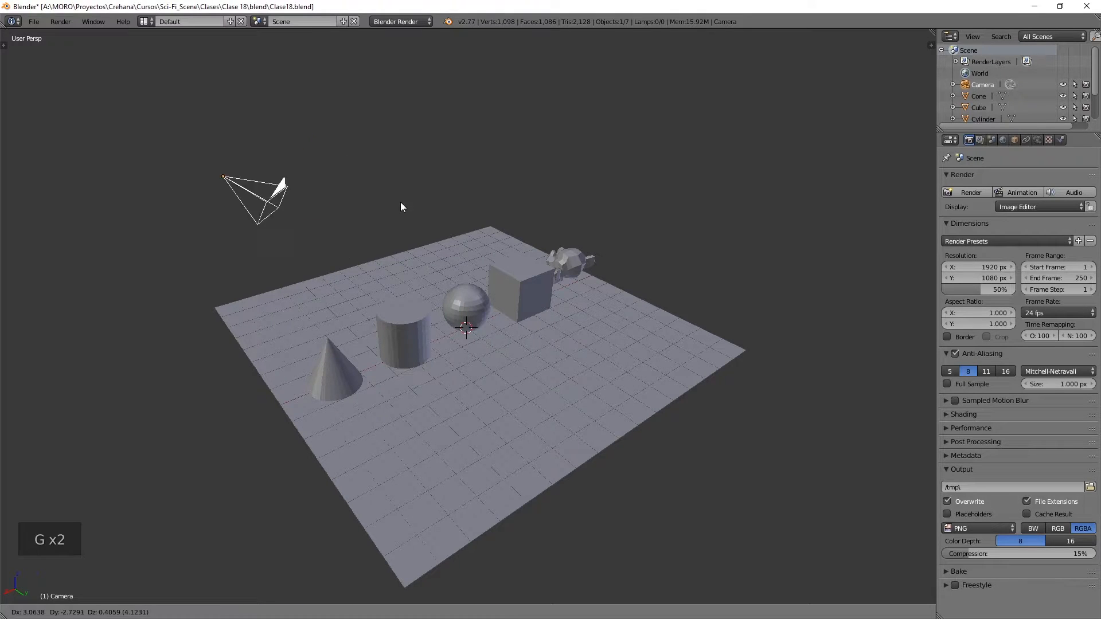
click(411, 246)
Step: Rotate the camera freely with trackball rotation so it aims toward the row of objects
key(r)
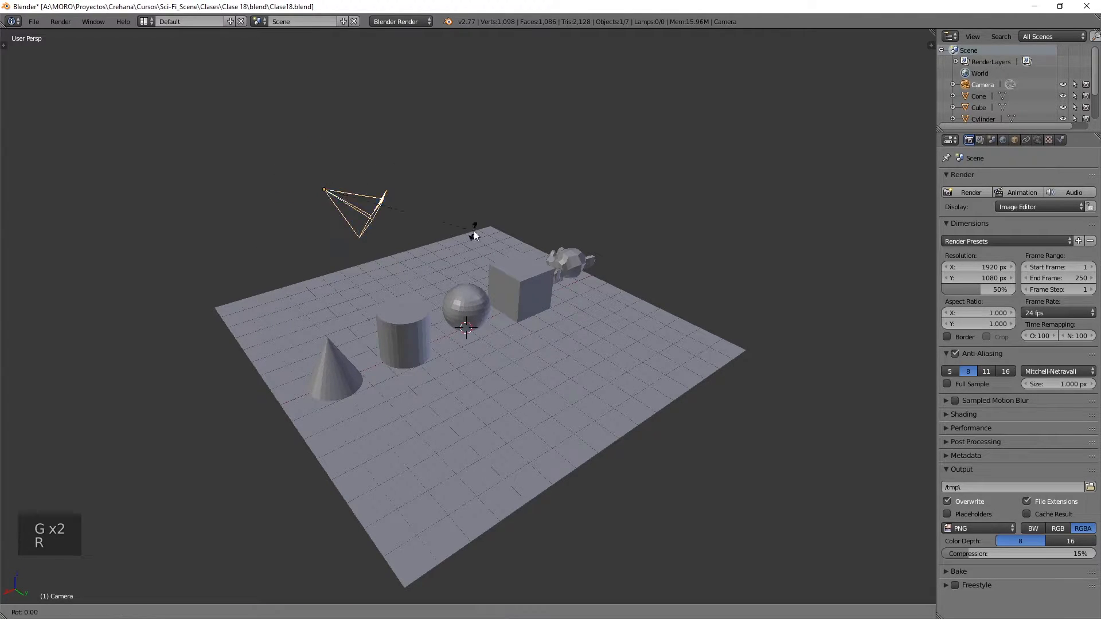
key(r)
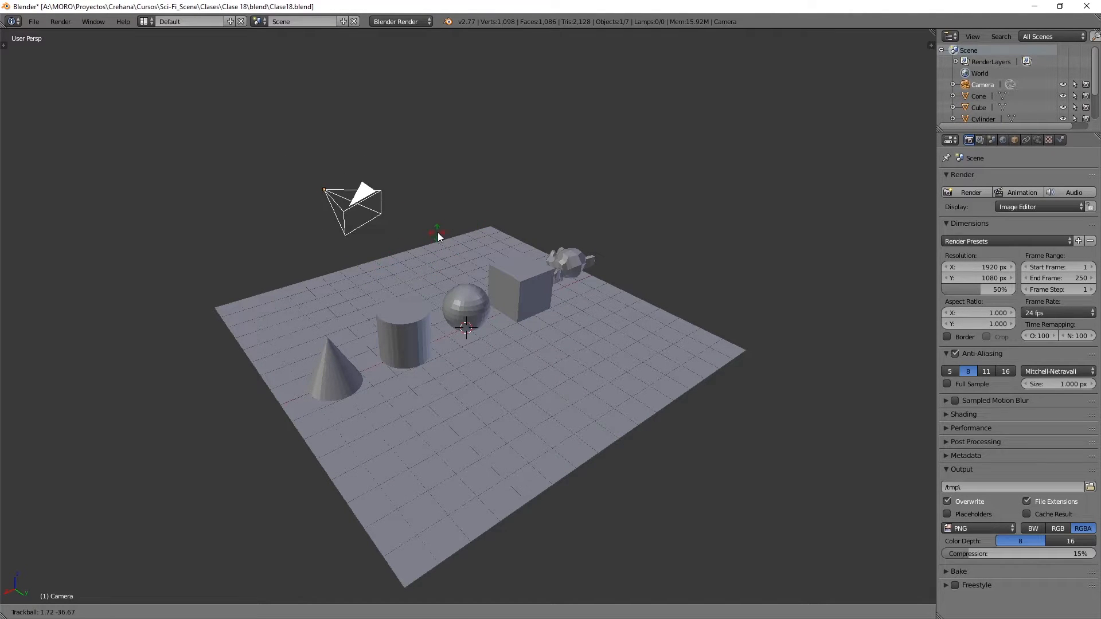
click(436, 235)
Step: Shift the camera closer to the sphere with a free move and slightly adjust its tilt with trackball rotation
middle_drag(380, 257, 517, 283)
scroll(504, 276, down, 2)
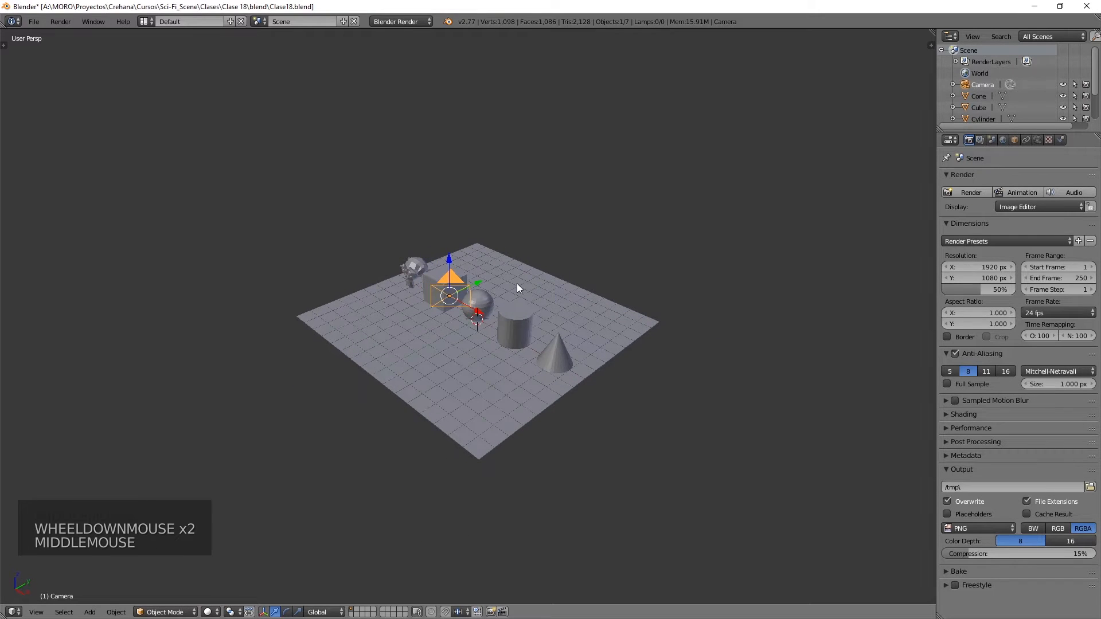
scroll(501, 292, up, 1)
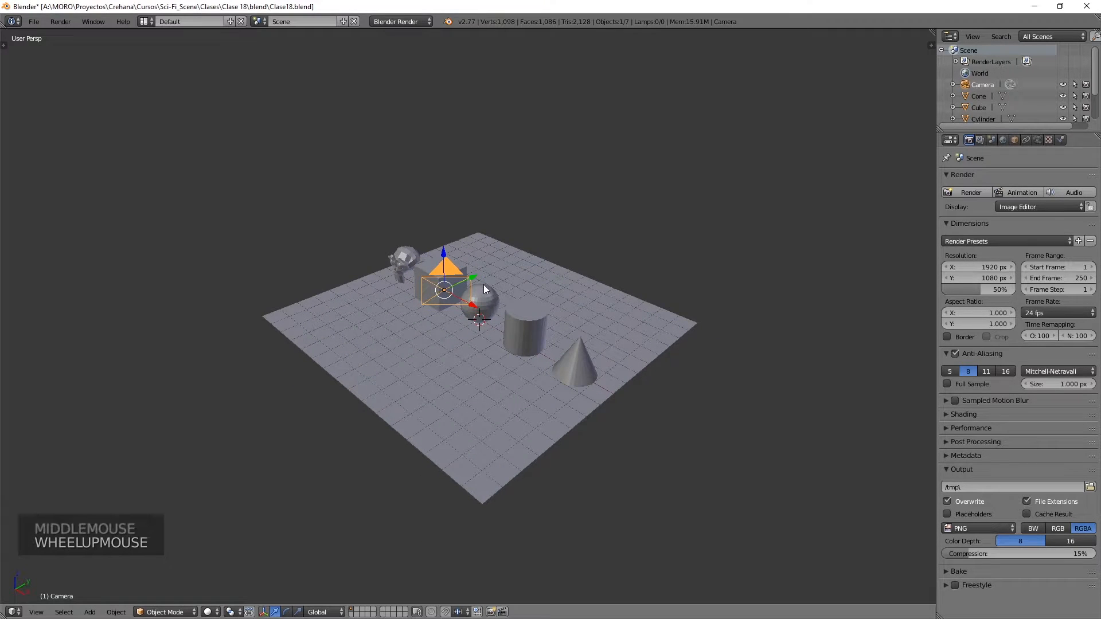
key(g)
click(513, 318)
mouse_move(515, 321)
middle_down()
mouse_move(511, 300)
mouse_move(519, 307)
middle_up()
key(r)
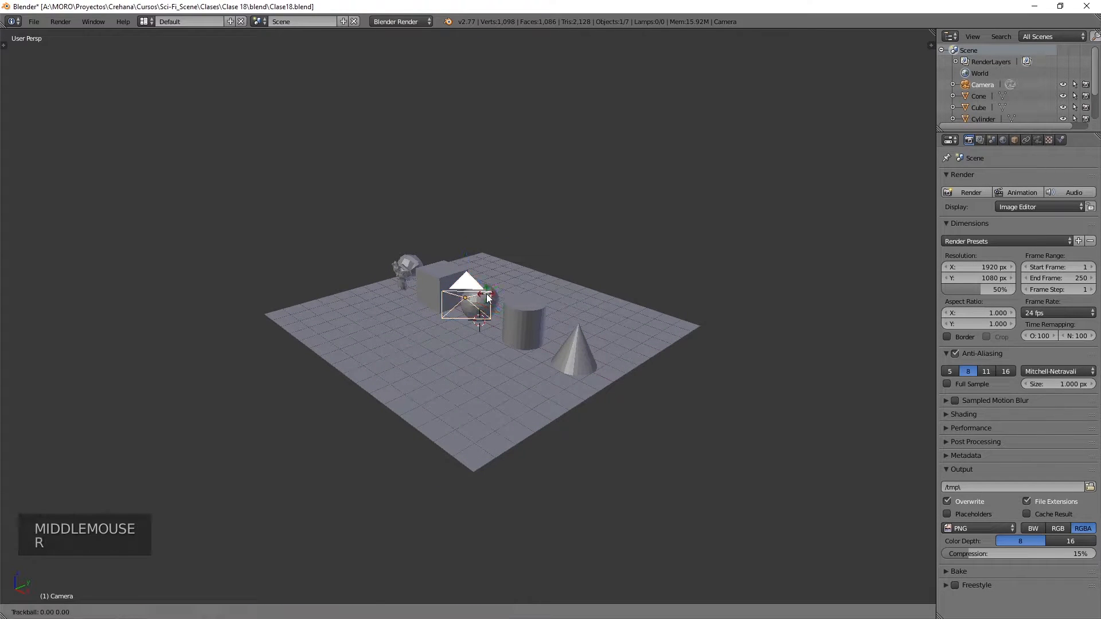
click(489, 300)
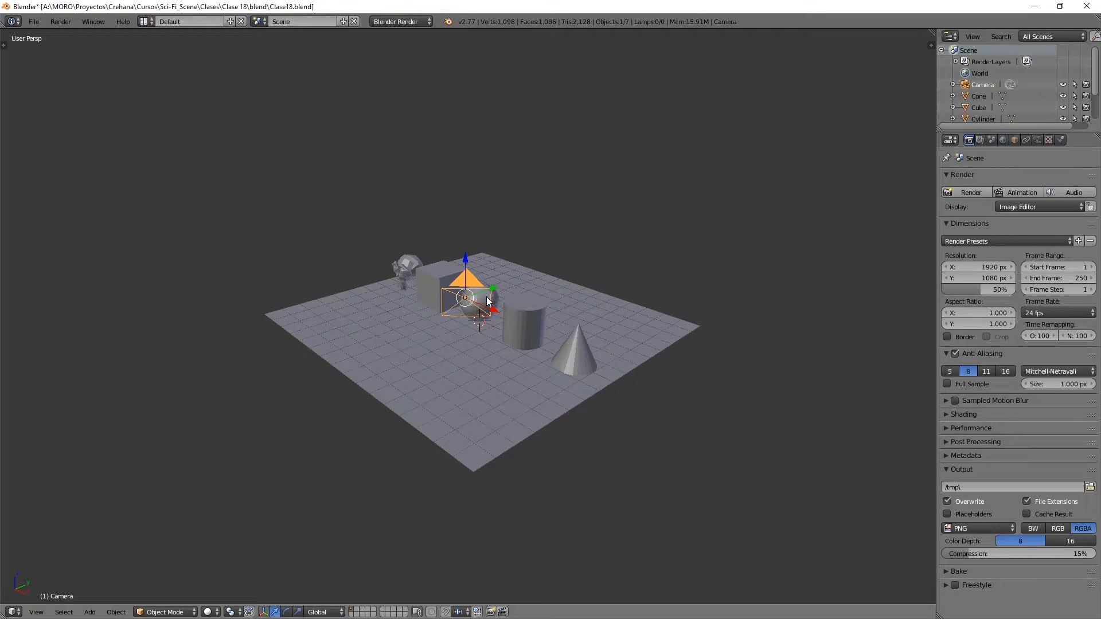
Step: Examine the scene from the front, right and top views, and look through the camera
scroll(487, 301, up, 2)
middle_drag(487, 302, 518, 302)
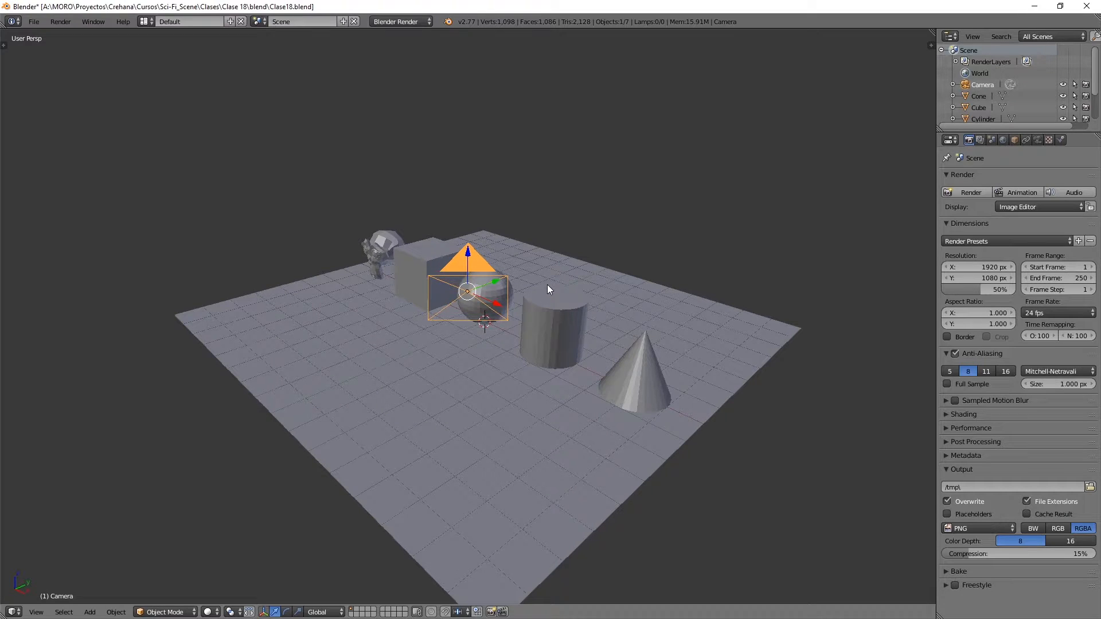
key(KP_1)
key(KP_3)
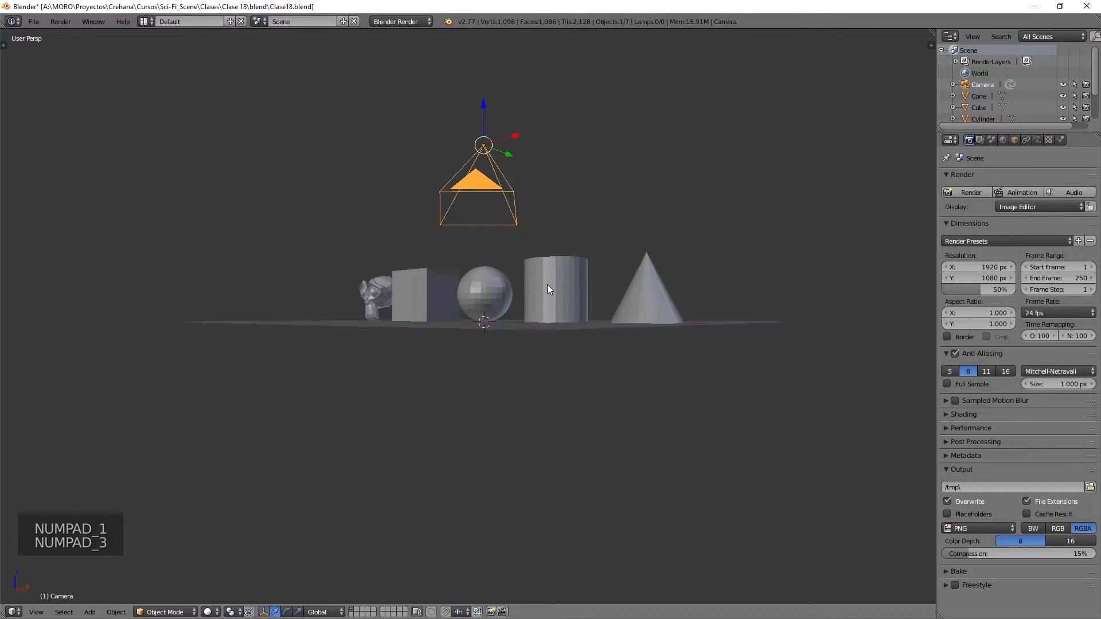
key(KP_7)
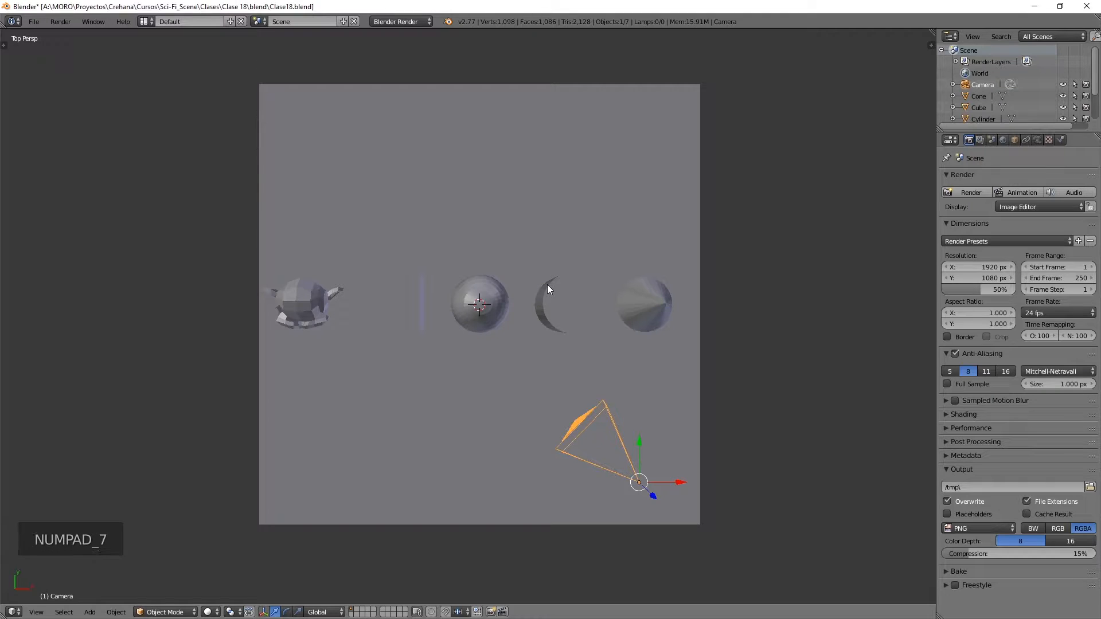
key(KP_0)
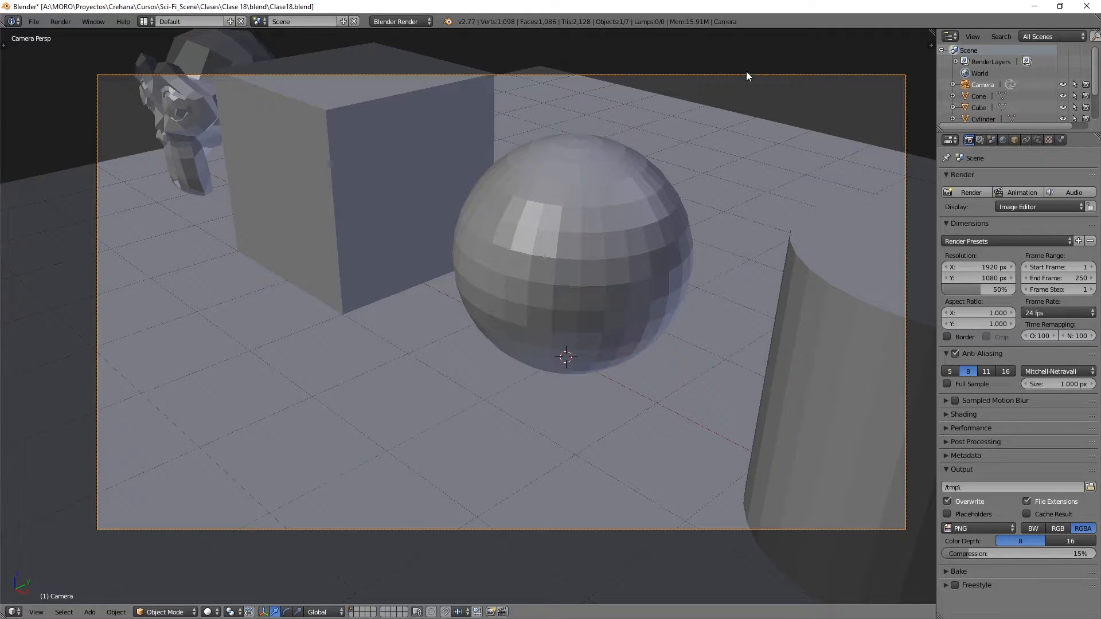
Step: While looking through the selected camera, move it and rotate it with trackball rotation to reframe the cube and sphere
click(979, 84)
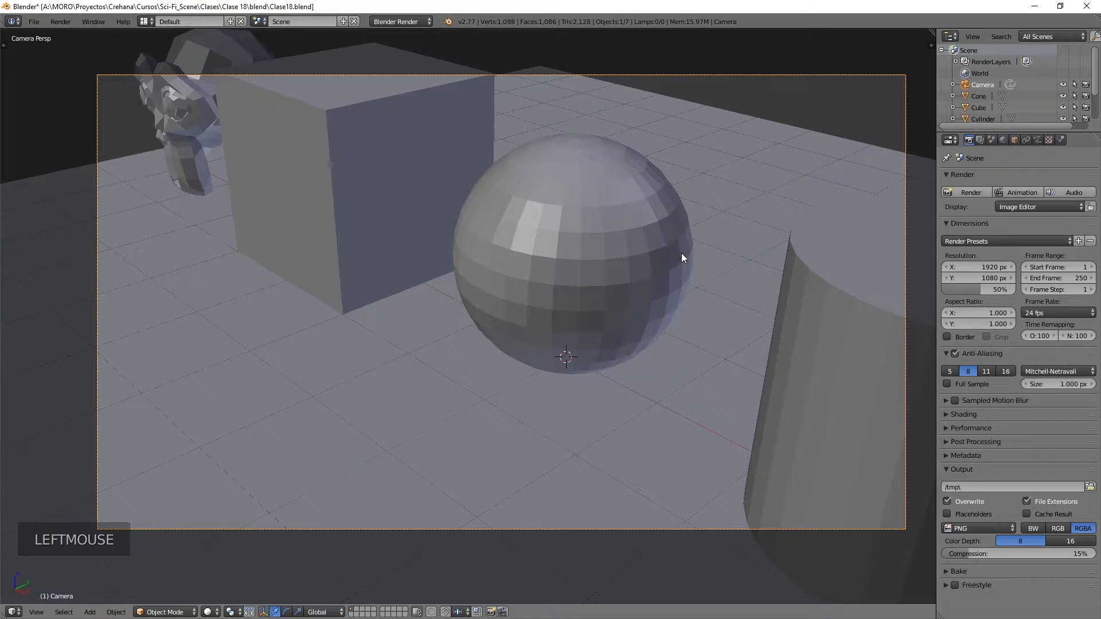
key(g)
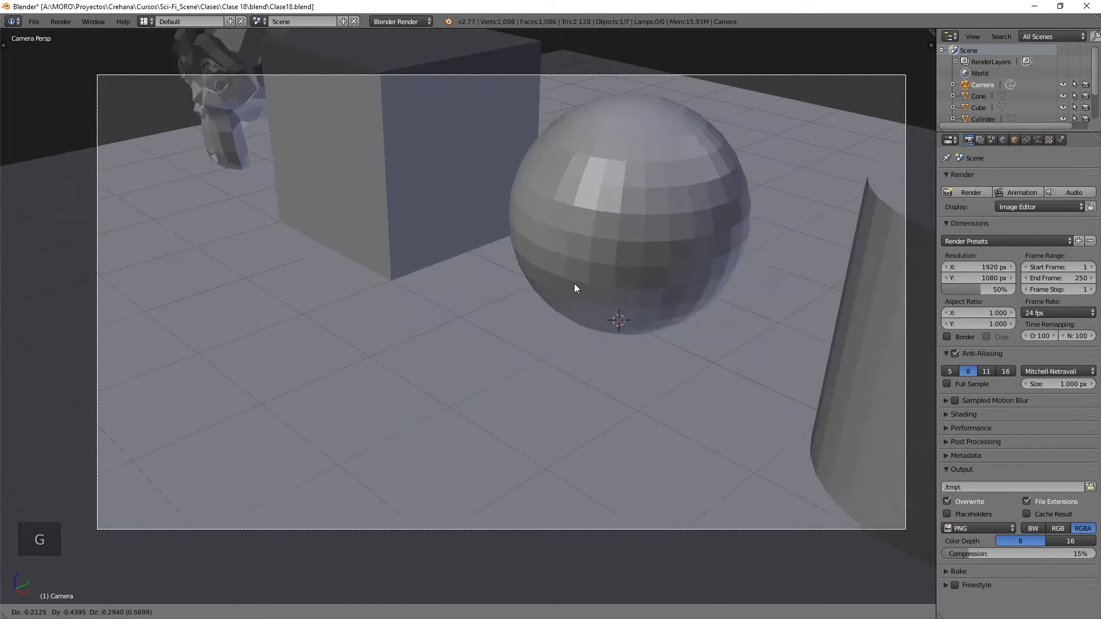
click(639, 211)
key(r)
key(r)
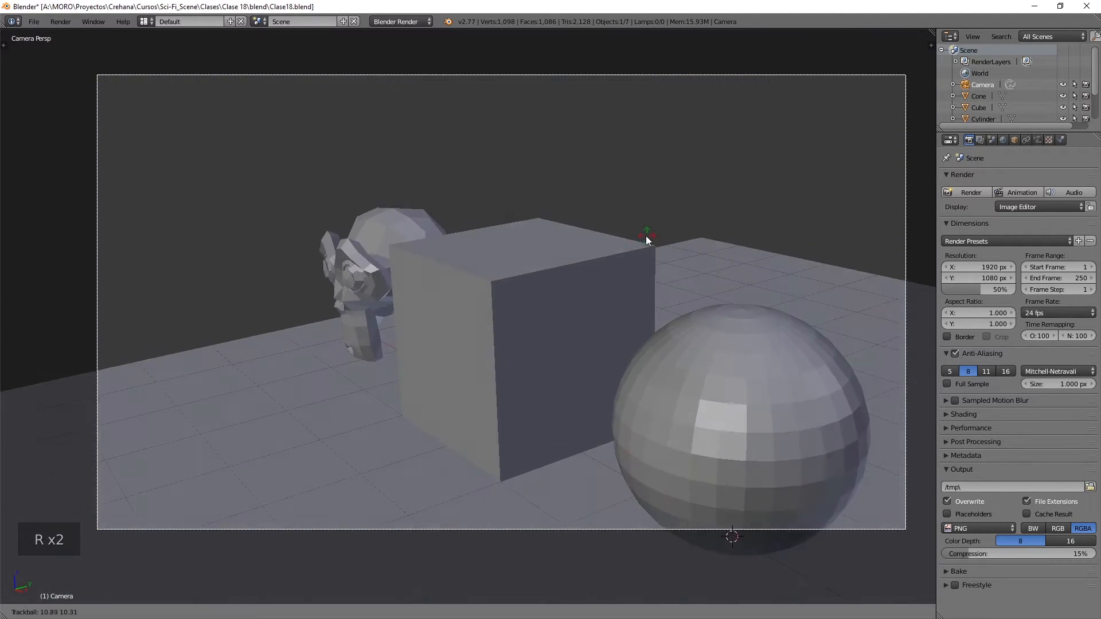
click(639, 229)
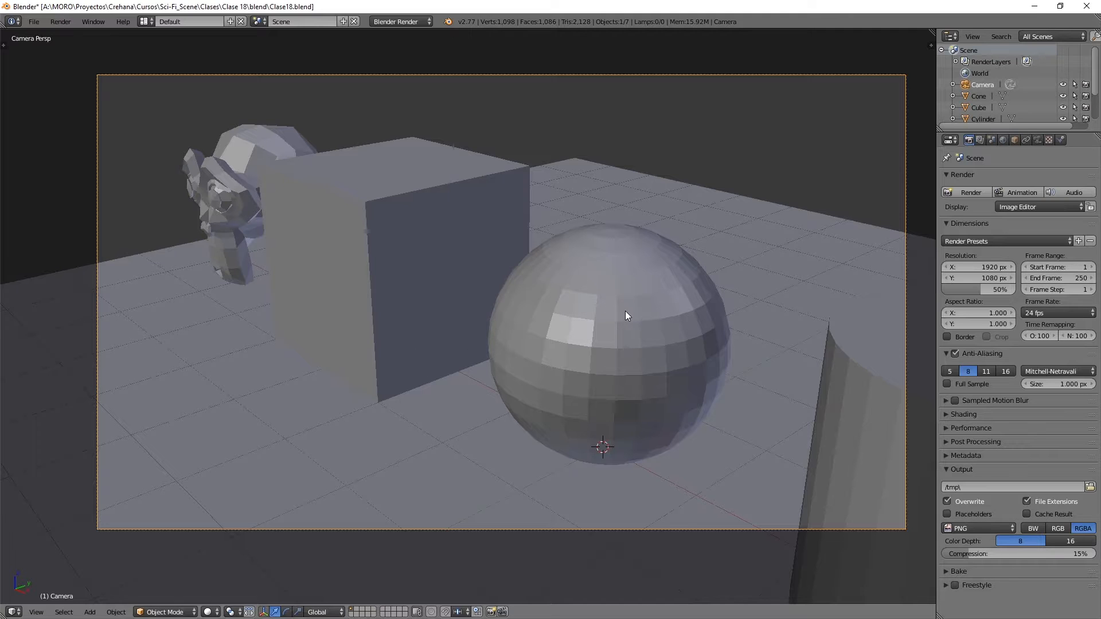
Step: Pull the camera back along its local Z axis to widen the framing around the sphere
key(g)
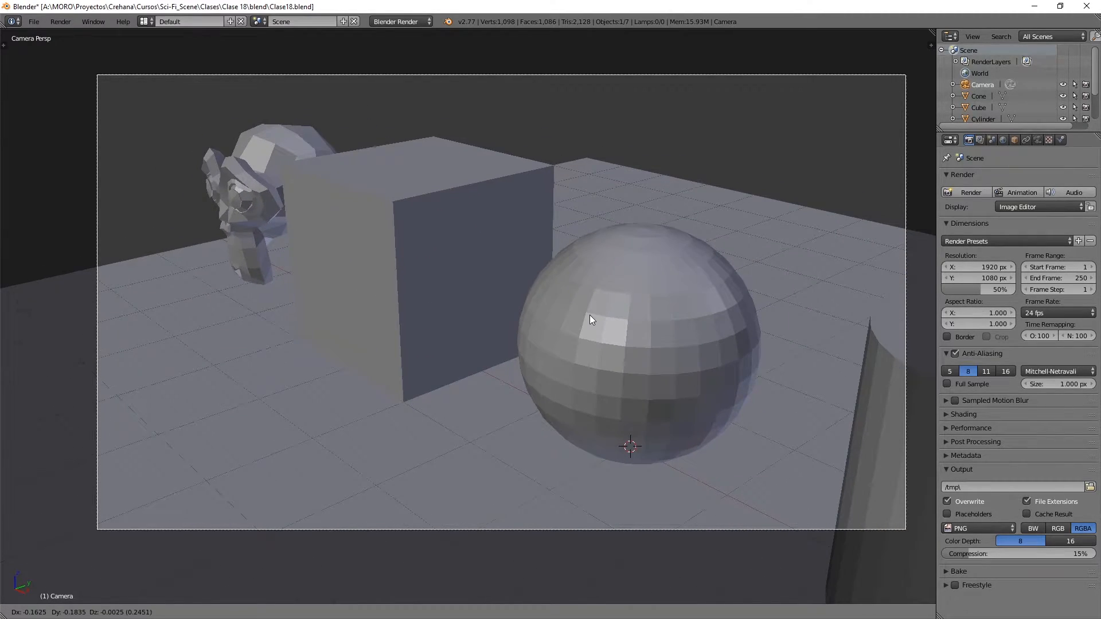
key(z)
key(z)
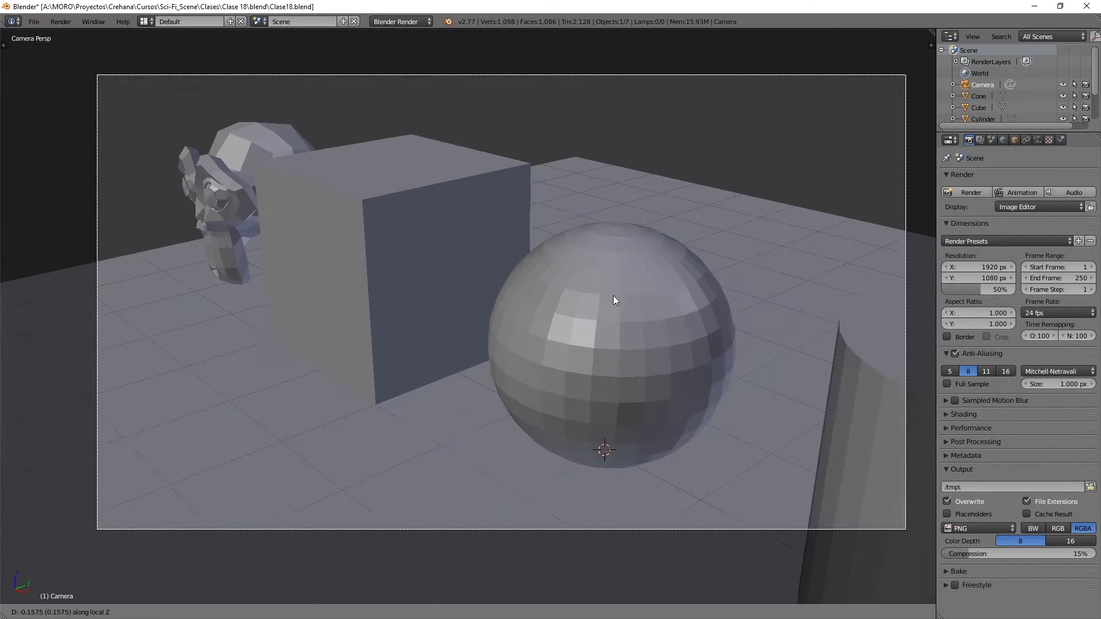
click(614, 398)
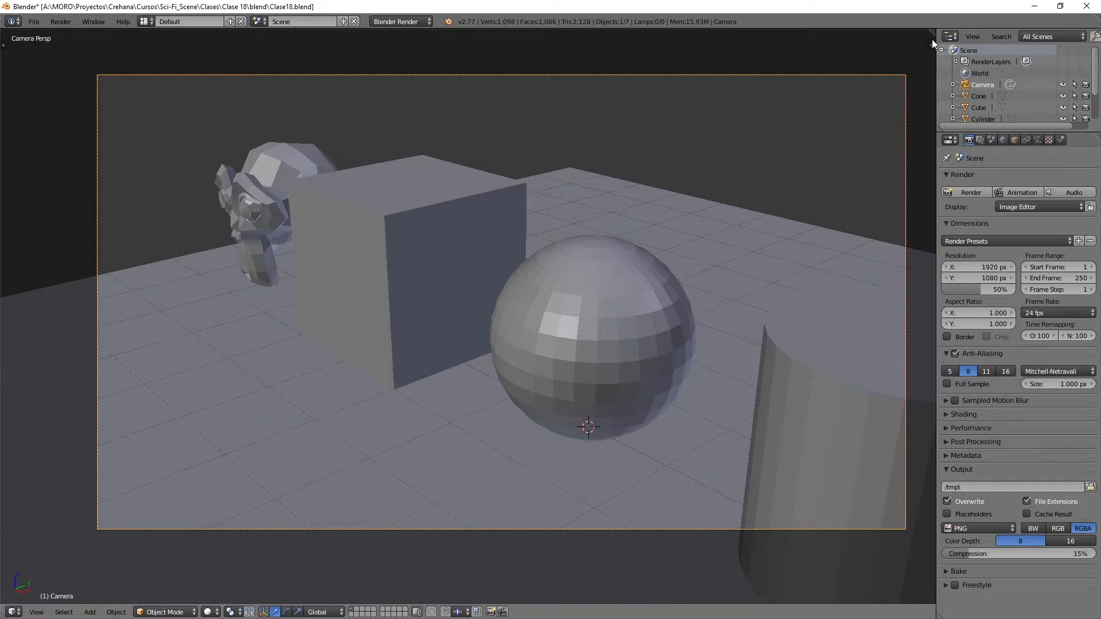
Step: Split the 3D viewport into two side-by-side areas, one showing the whole camera frame and the other the right view
drag(931, 39, 538, 94)
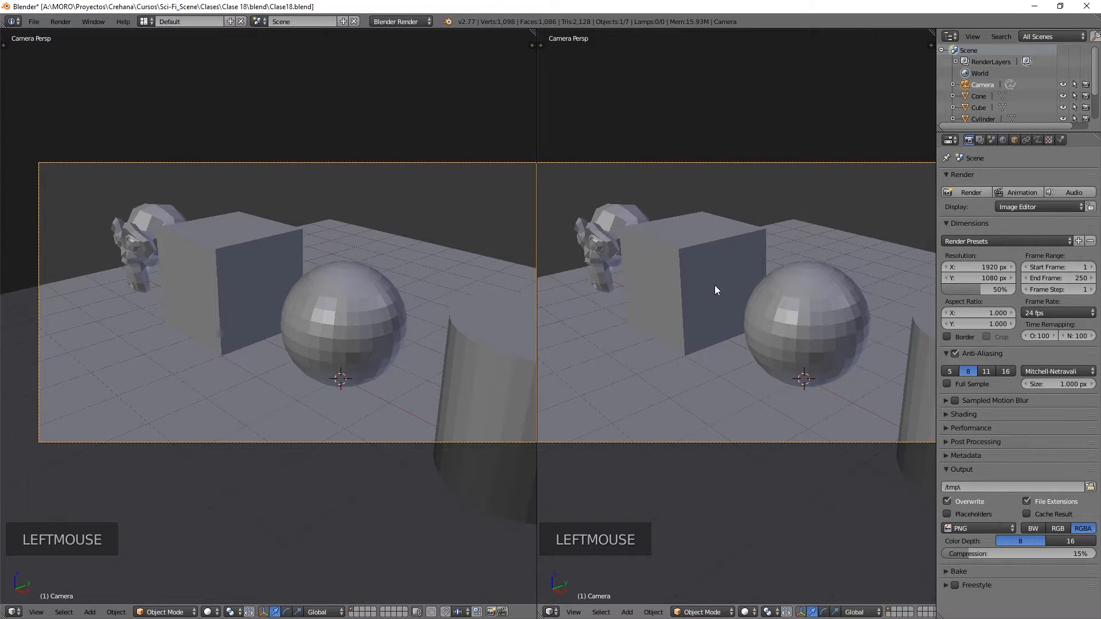
scroll(715, 290, down, 3)
scroll(712, 292, up, 2)
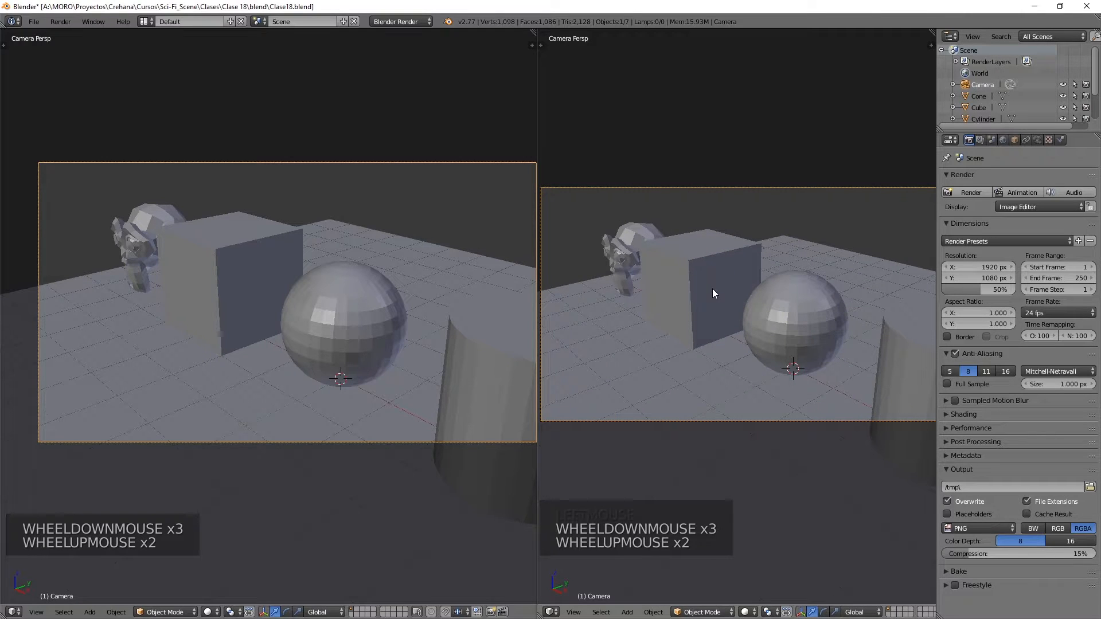
key(KP_3)
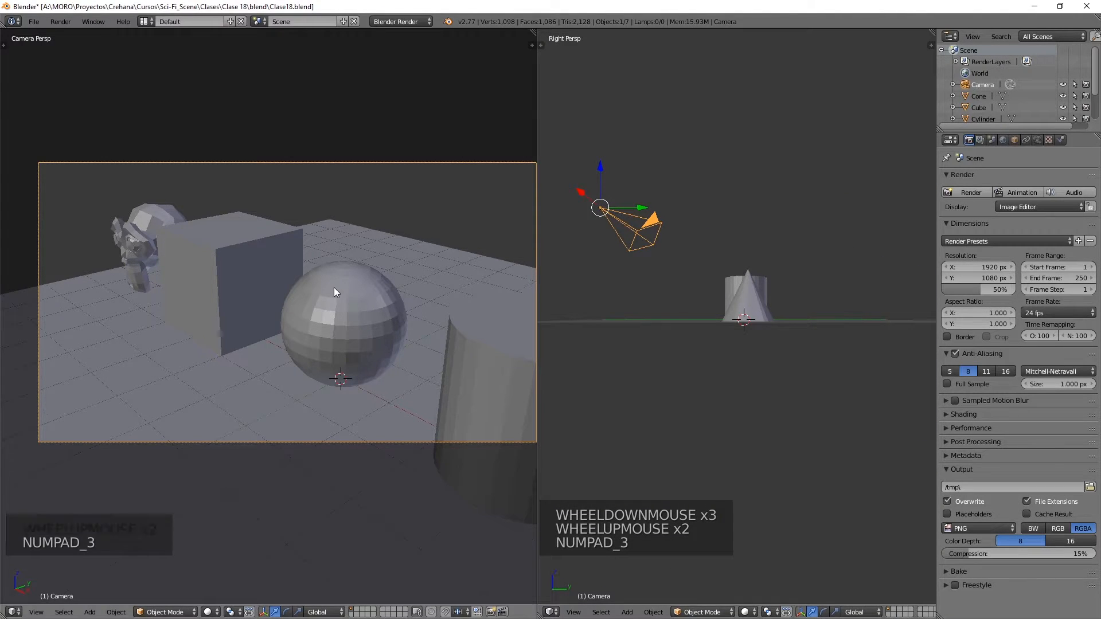
scroll(322, 301, down, 1)
scroll(314, 296, up, 1)
scroll(325, 295, down, 1)
mouse_move(326, 295)
shift+middle_down()
mouse_move(303, 295)
mouse_move(313, 302)
shift+middle_up()
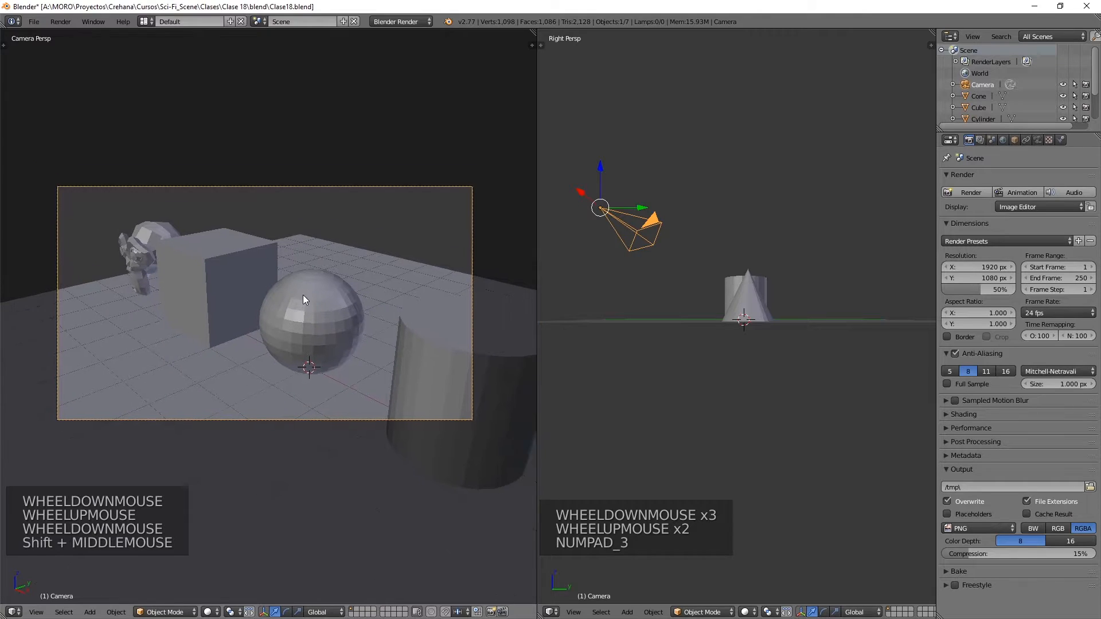
Step: Dolly the camera in and out along its local Z axis, ending slightly farther back from the objects
key(g)
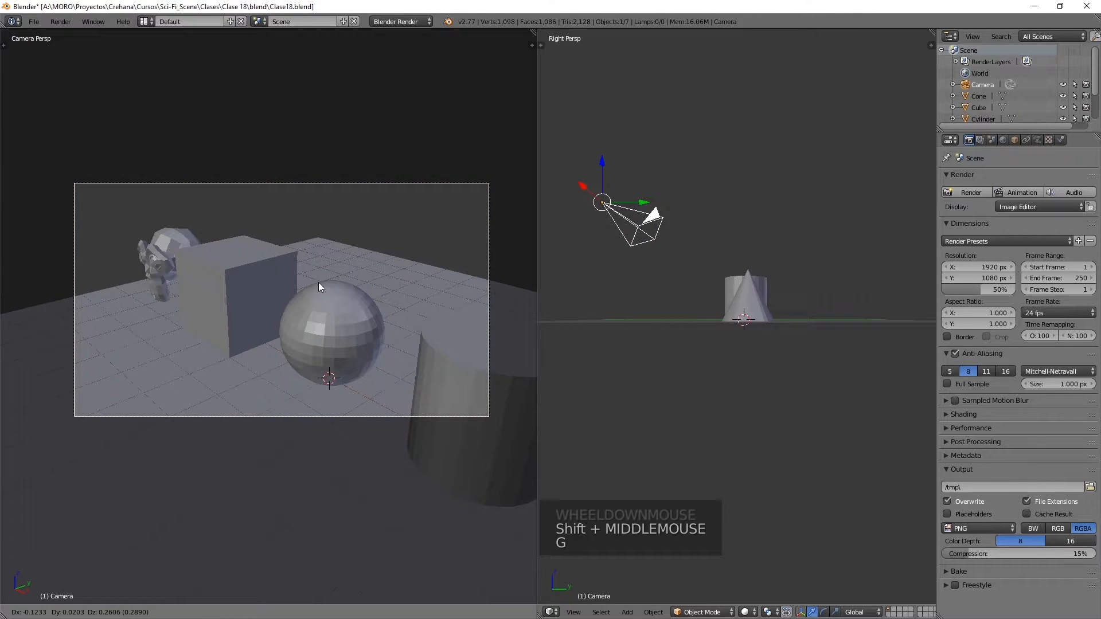
key(z)
key(z)
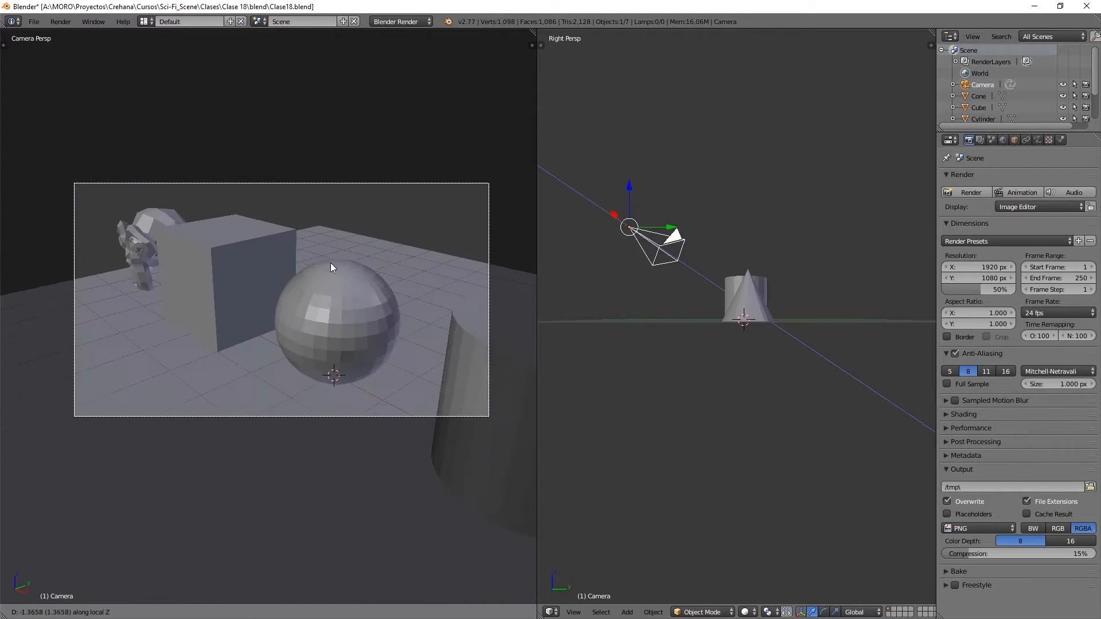
click(341, 319)
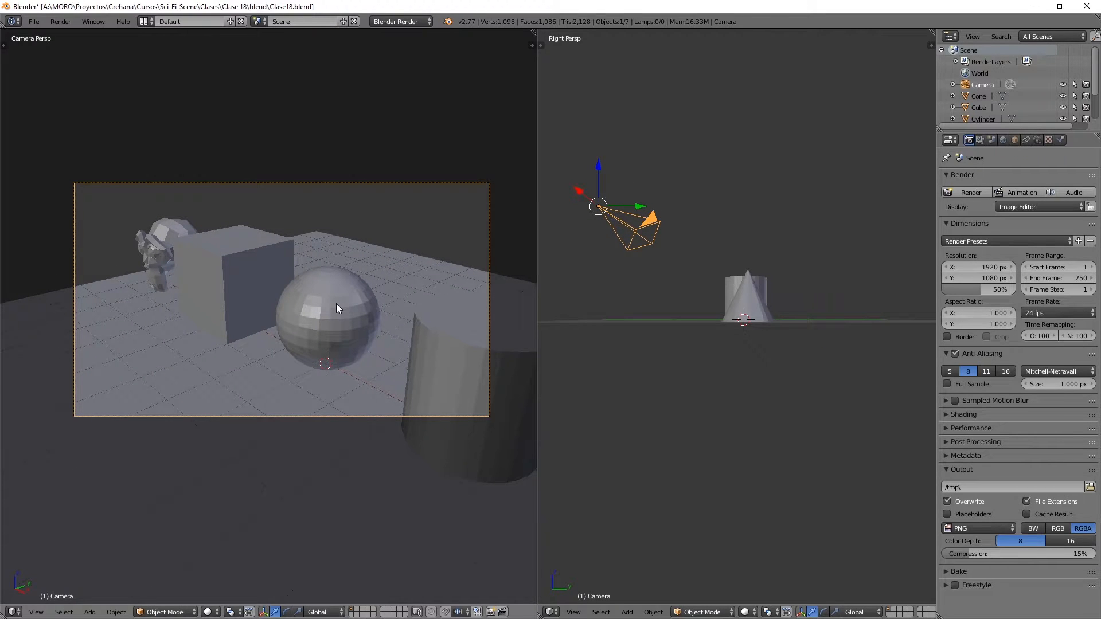
Step: Leave the camera view, view the objects from the monkey head's side, and align the camera to that view
scroll(337, 309, down, 2)
middle_drag(338, 314, 289, 268)
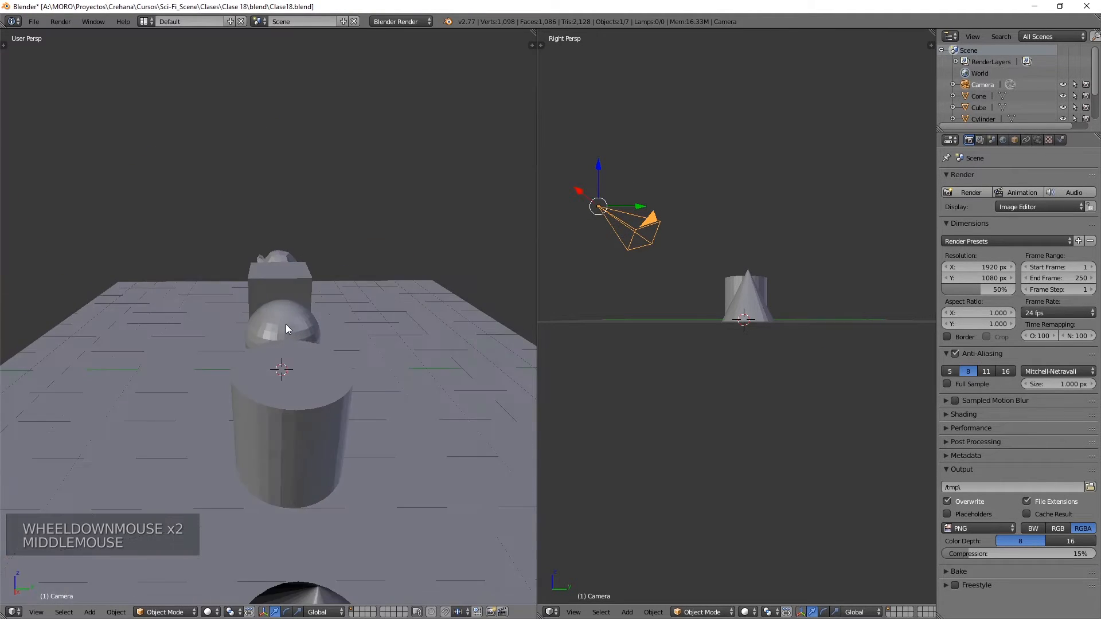
scroll(328, 329, down, 1)
scroll(281, 351, up, 2)
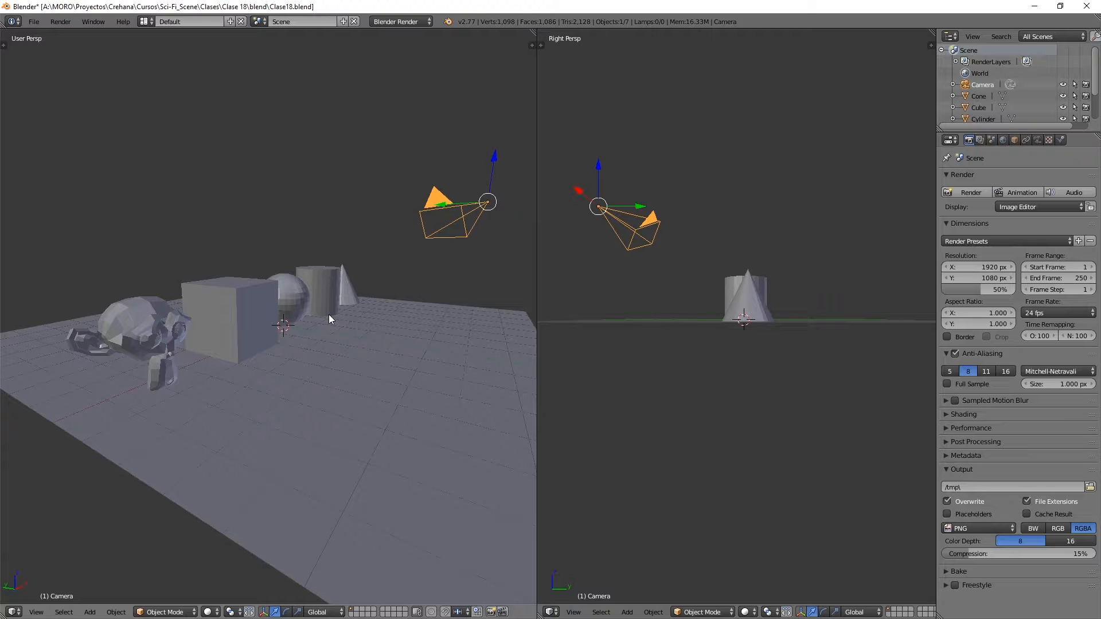
key(ctrl+alt+KP_0)
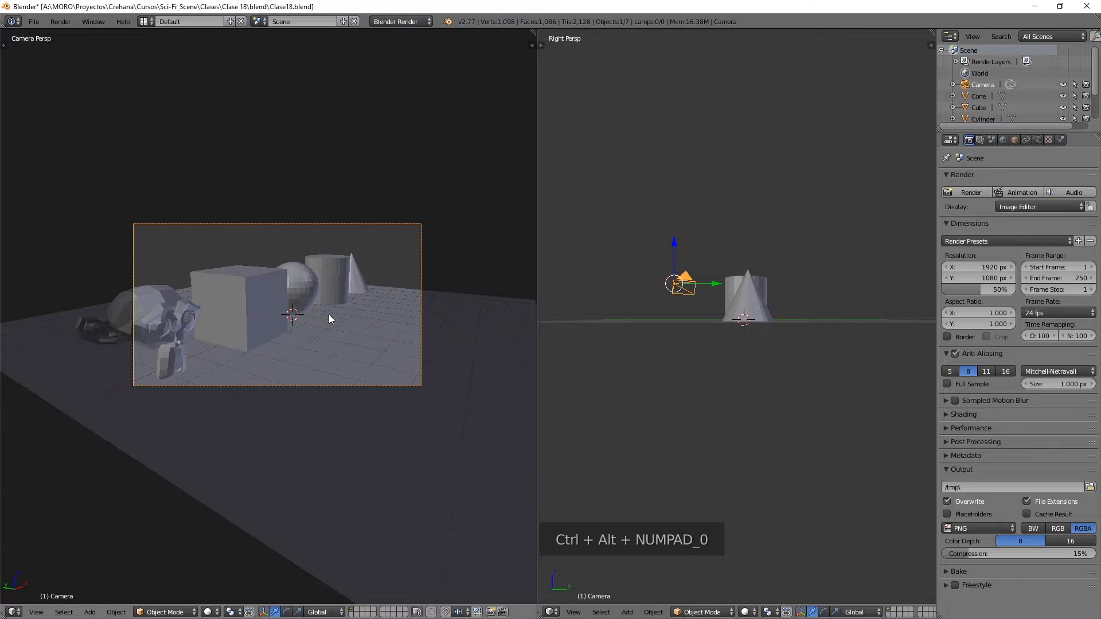
middle_drag(328, 315, 301, 411)
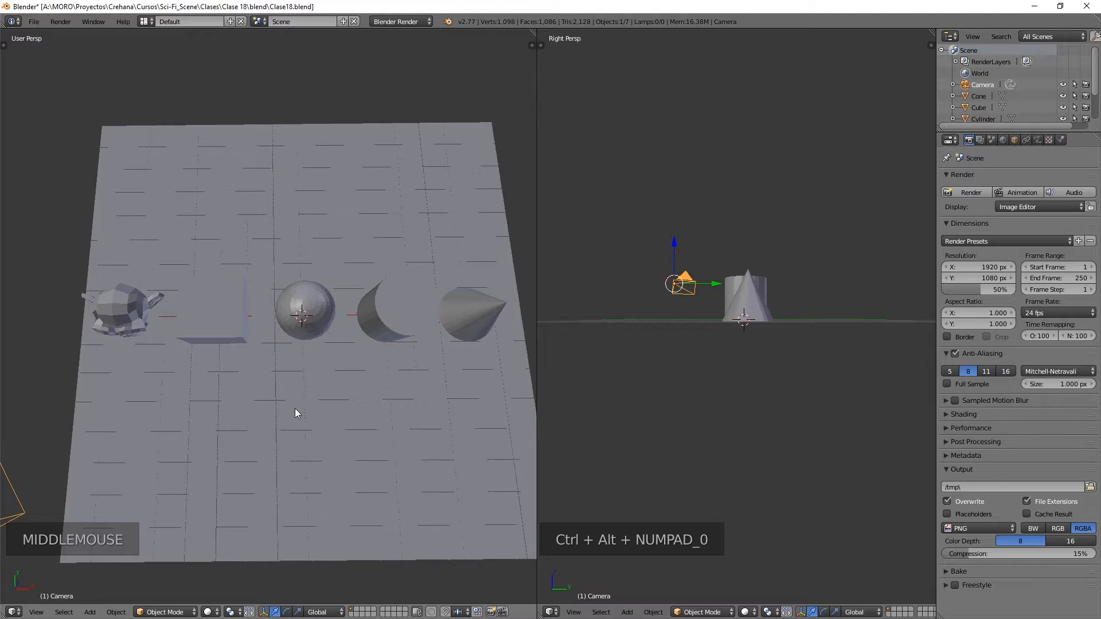
Step: Align the camera to the overhead view, and in the right view lower it away from the objects and tilt it toward them
key(ctrl+alt+KP_0)
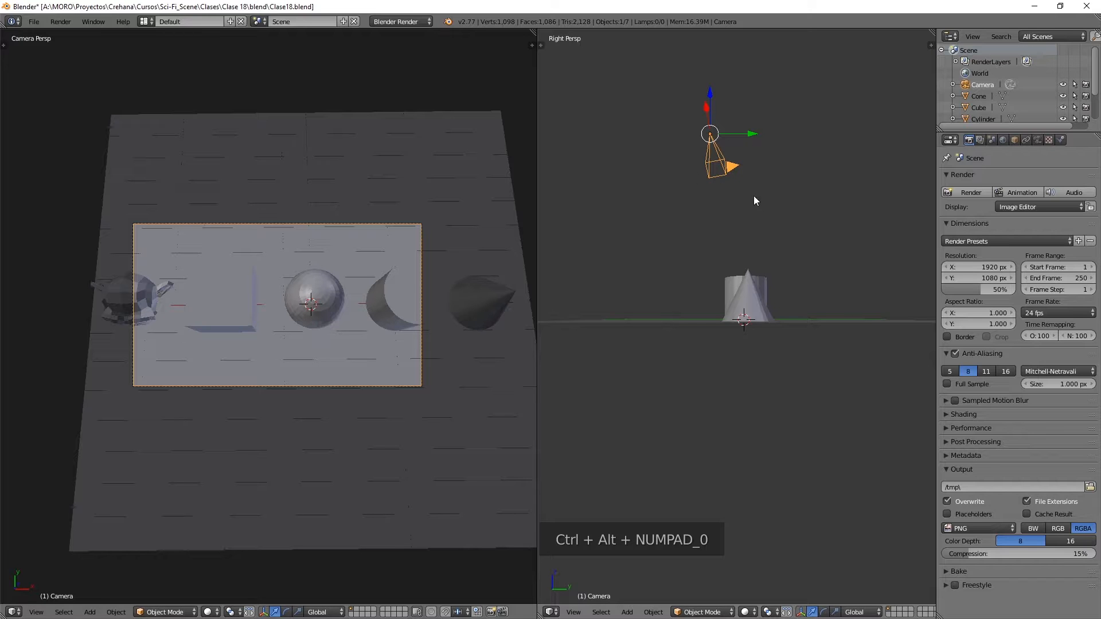
key(g)
key(r)
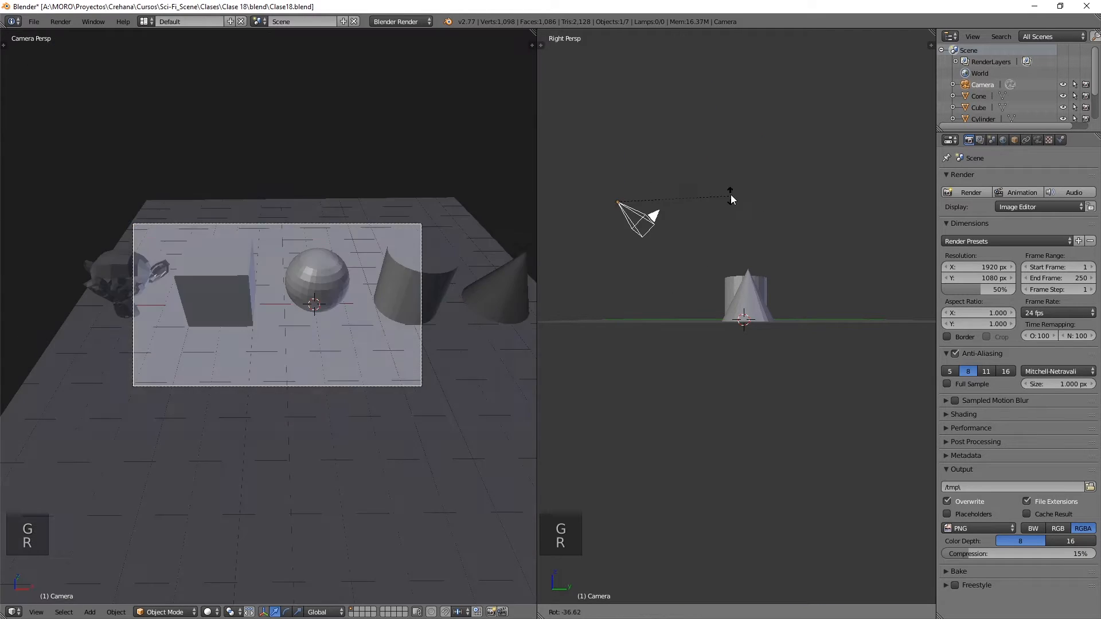
key(g)
click(677, 177)
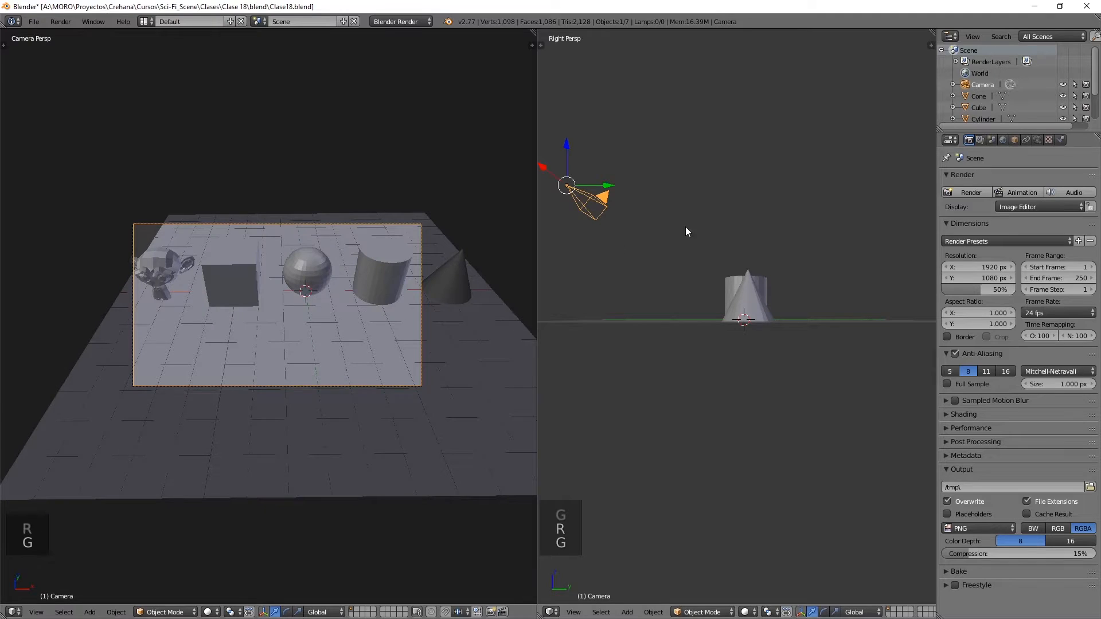
key(g)
click(696, 200)
Step: From the top view, move the camera farther back and center it on the sphere so the whole row fits the frame
key(KP_7)
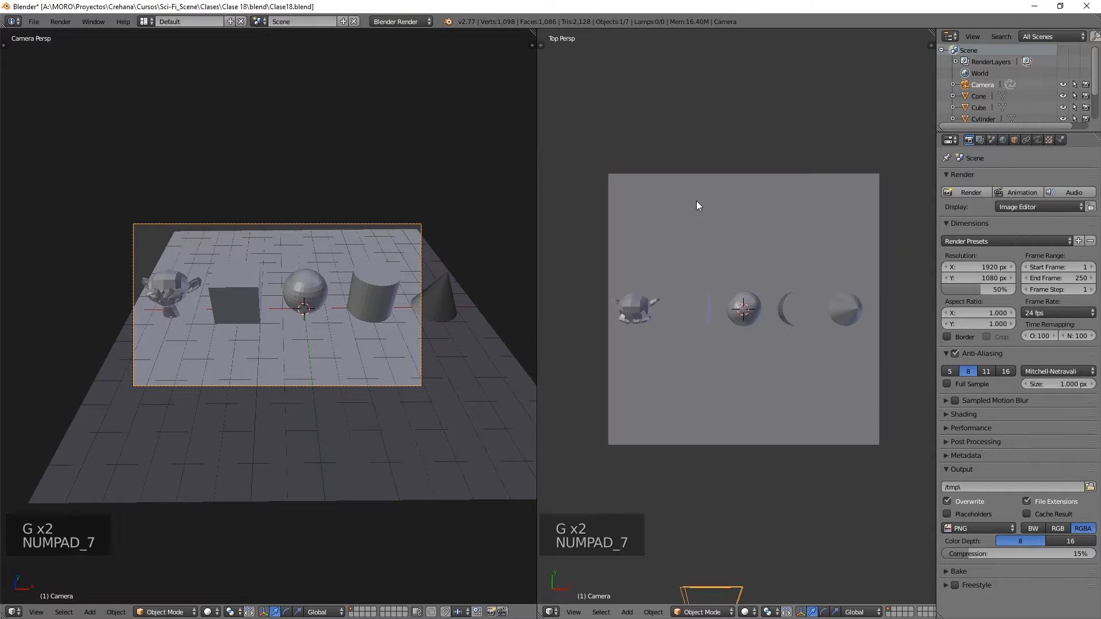
scroll(698, 204, down, 2)
shift+middle_drag(697, 204, 793, 376)
key(g)
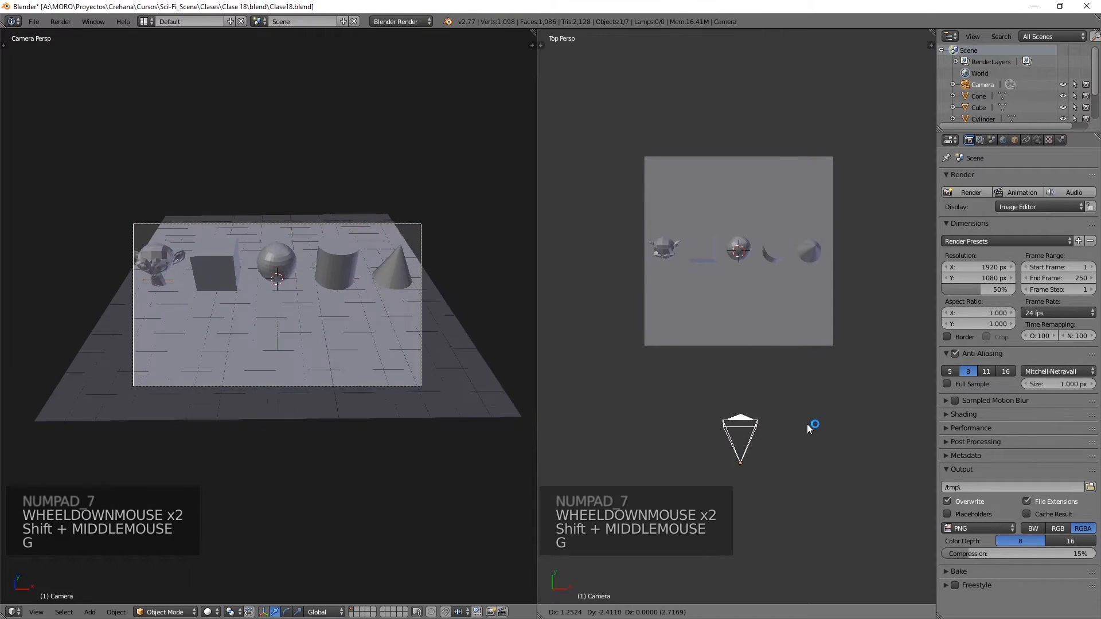
click(805, 430)
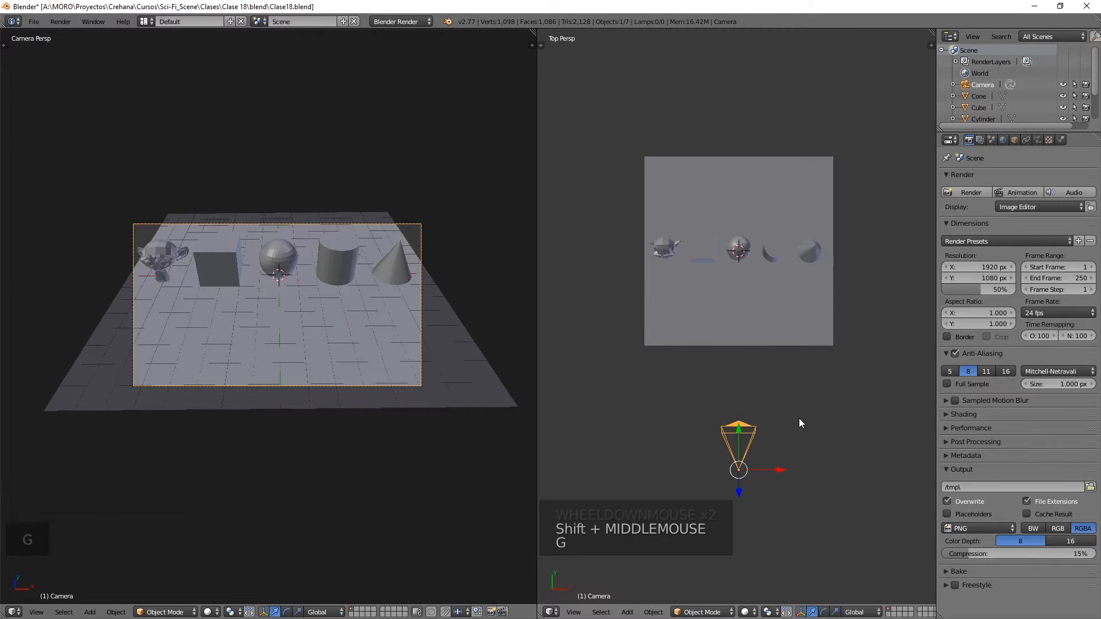
Step: From the right view, tilt the camera slightly upward so the row of objects sits near the middle of the frame
key(KP_3)
key(r)
click(793, 345)
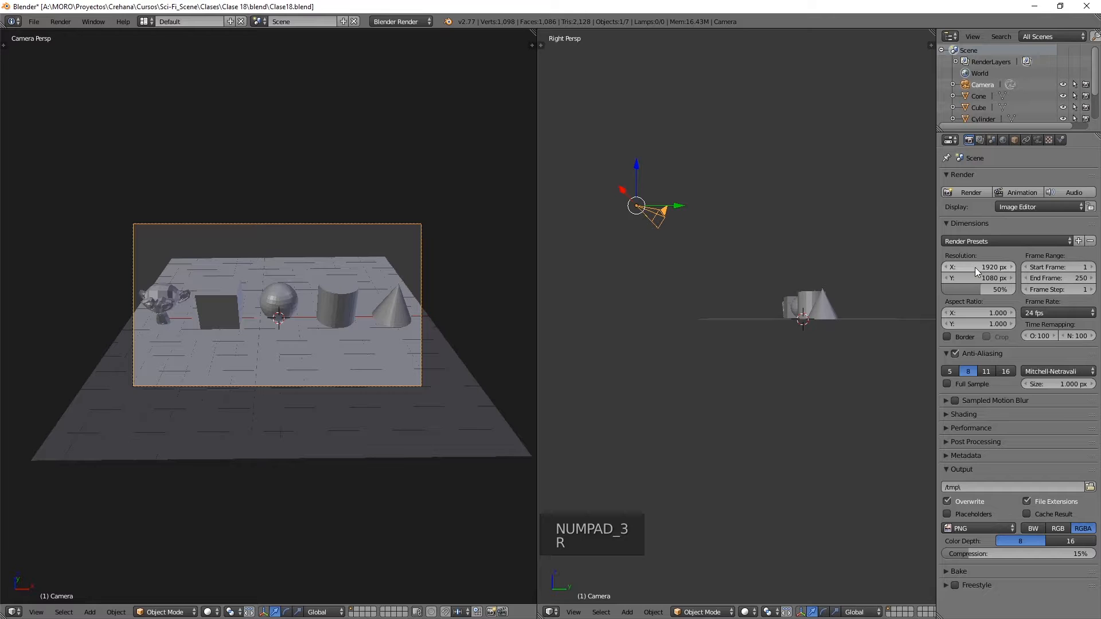
Step: Try render widths of 2535 px and 1759 px, and set the resolution to 800 × 800 px for a square camera frame
drag(974, 267, 1043, 268)
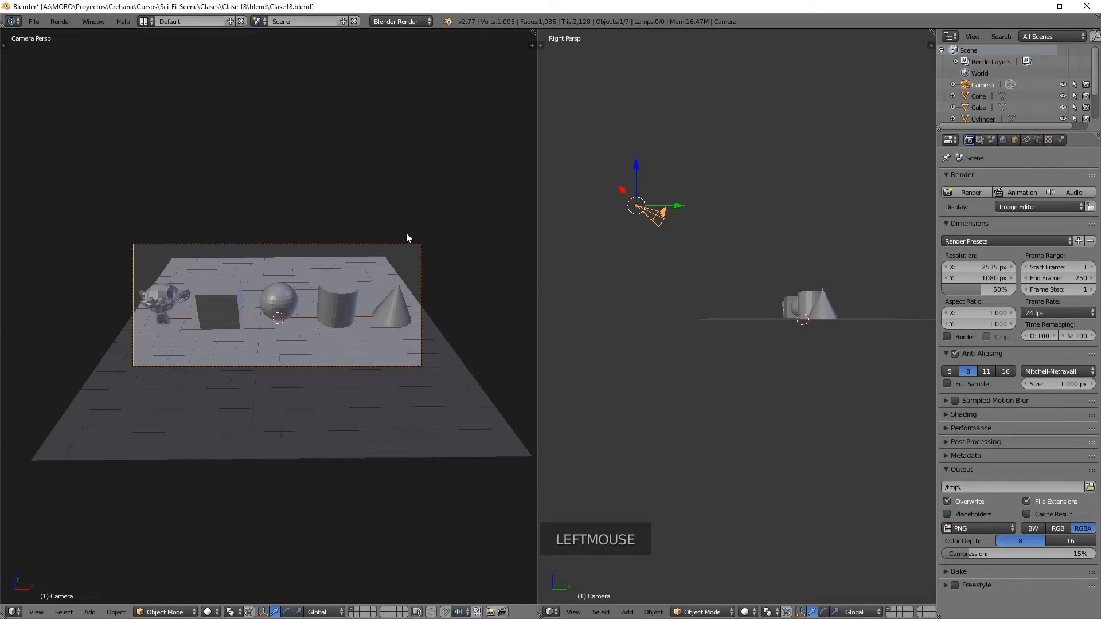
mouse_move(974, 267)
mouse_down()
mouse_move(989, 267)
mouse_move(965, 267)
mouse_up()
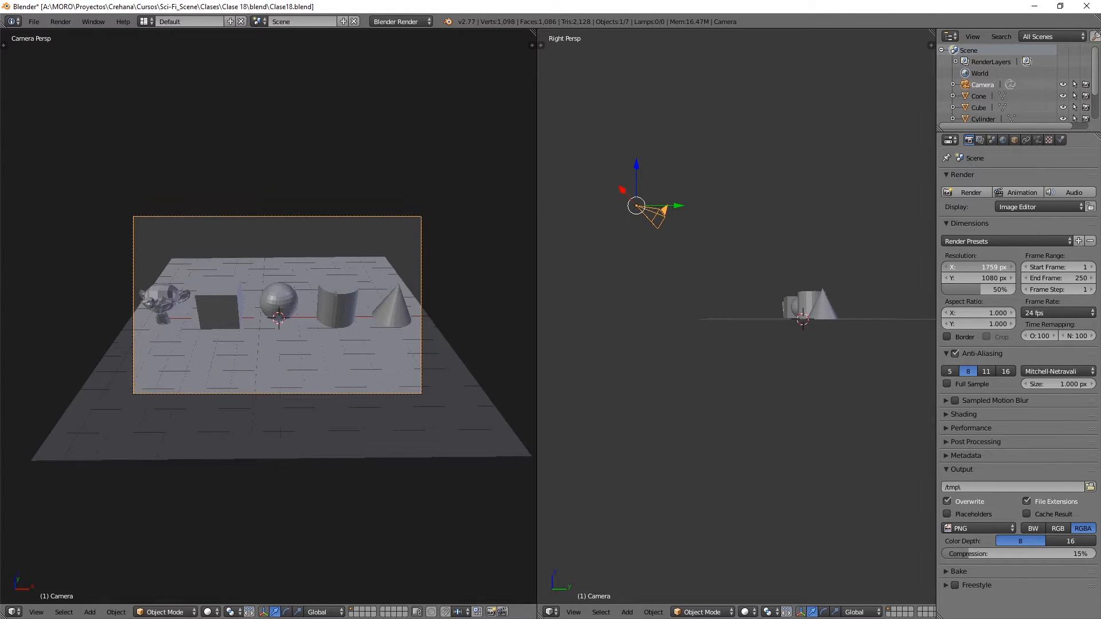
click(984, 267)
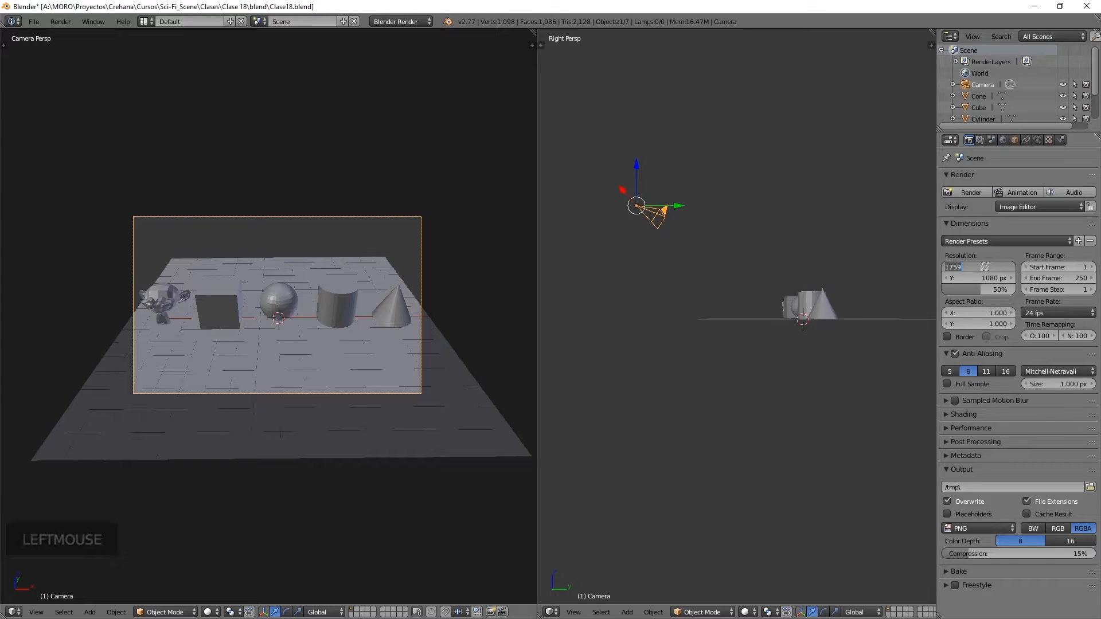
text(800)
key(Tab)
text(800)
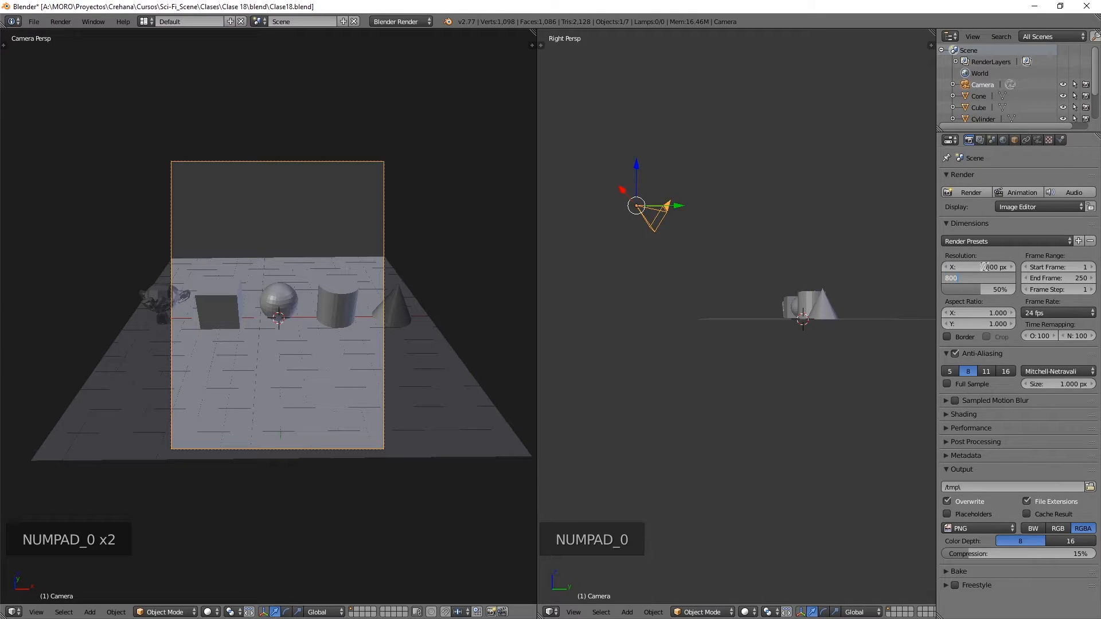
key(Return)
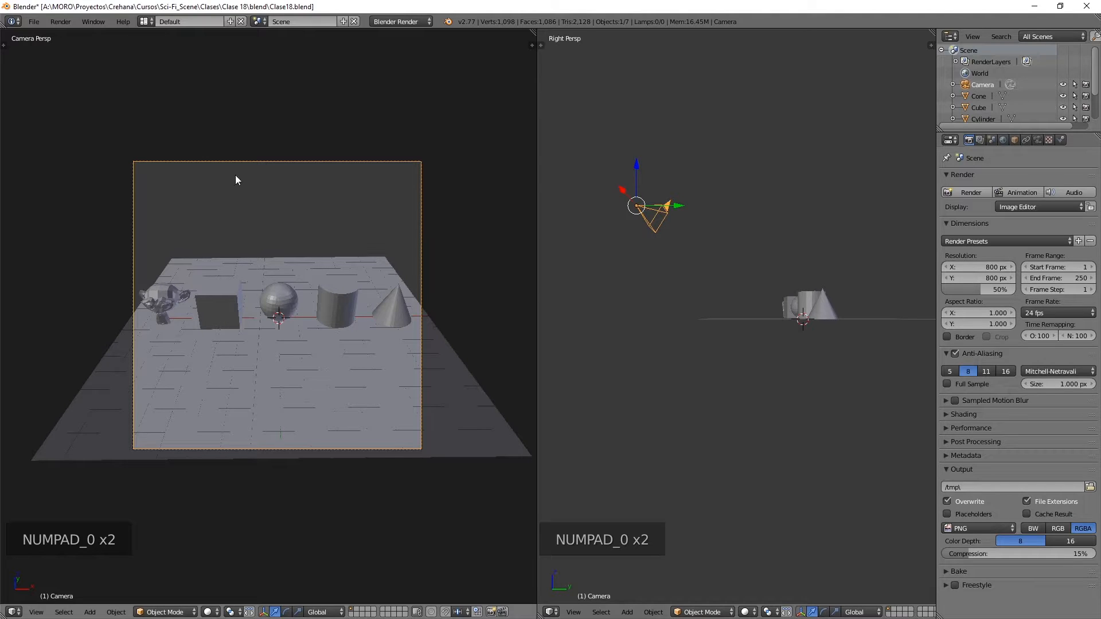
key(g)
click(395, 304)
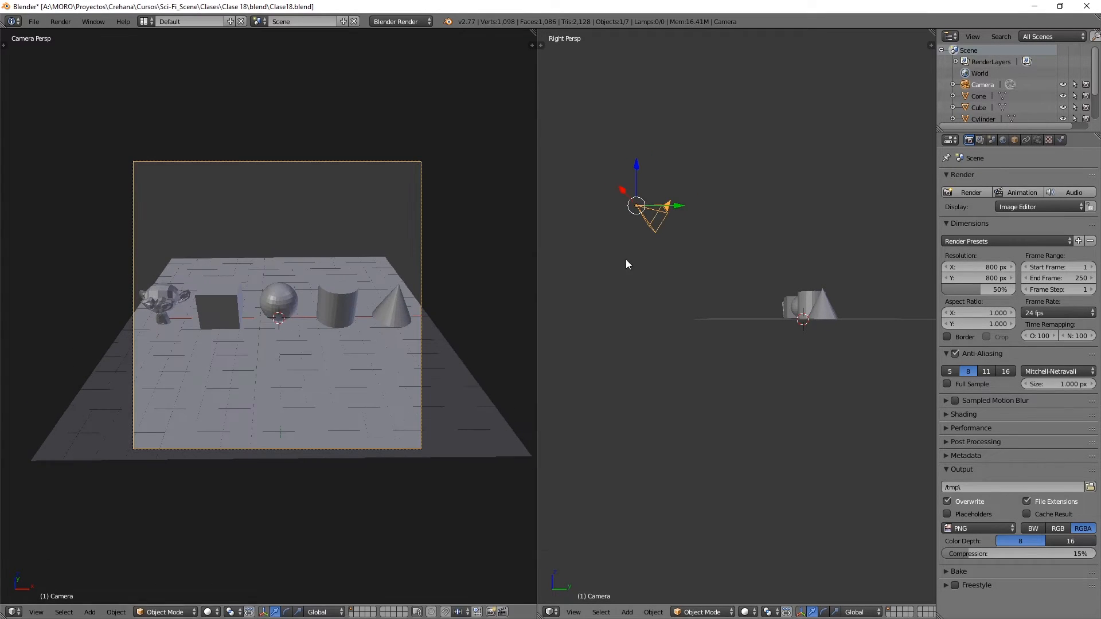
Step: Set the render resolution to 1920 × 1080 px
click(987, 266)
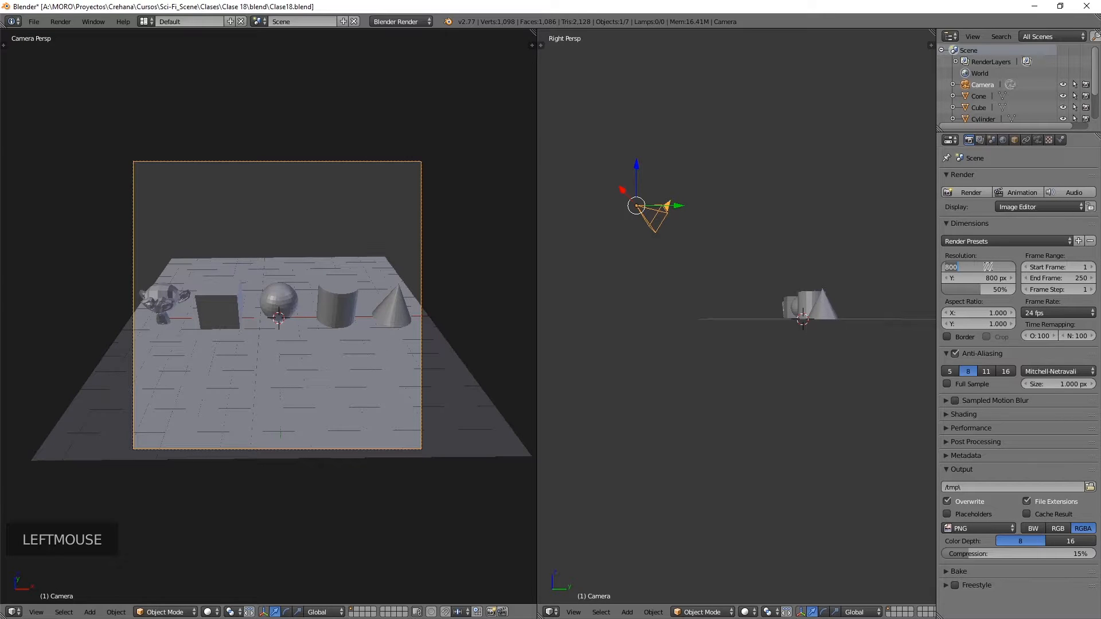
text(1920)
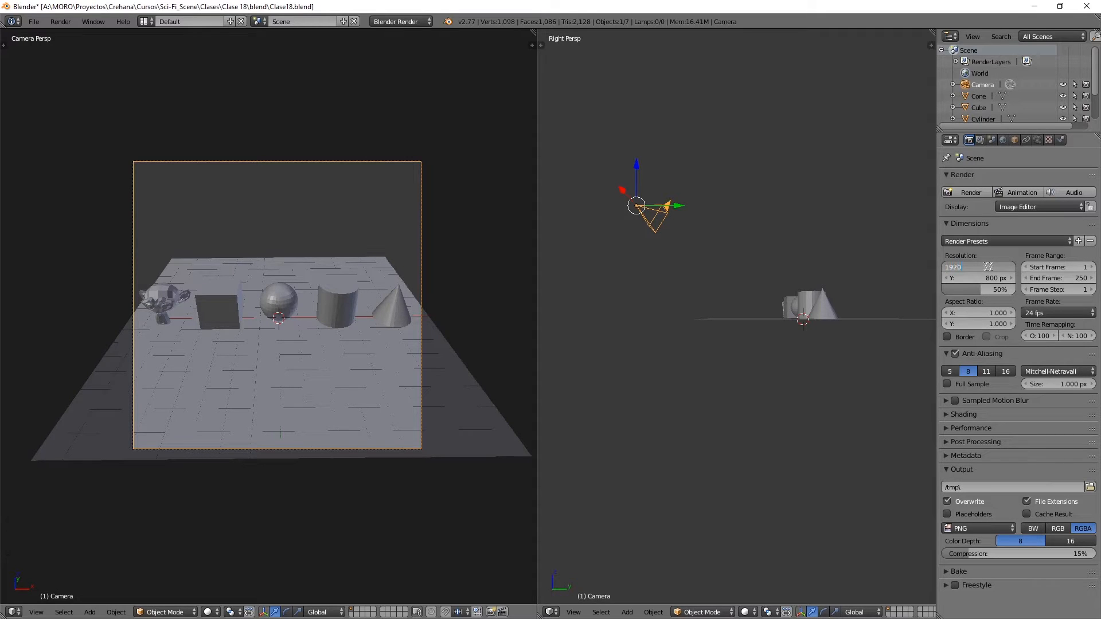
key(Tab)
text(1080)
key(Return)
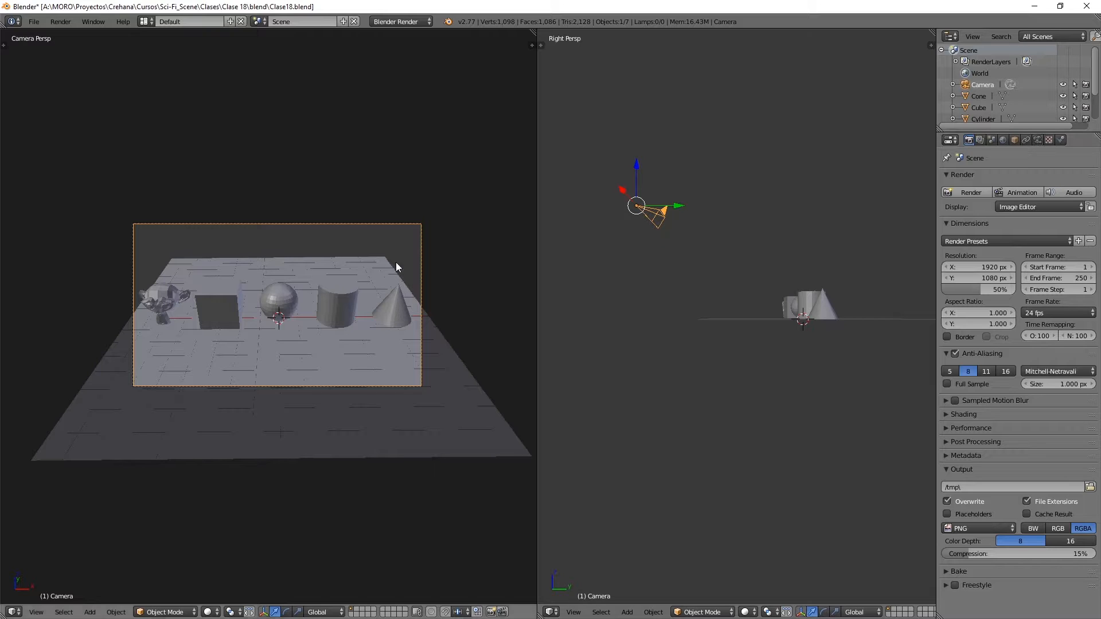
Step: Select the camera by its frame in the camera view and open its lens settings
right_click(284, 297)
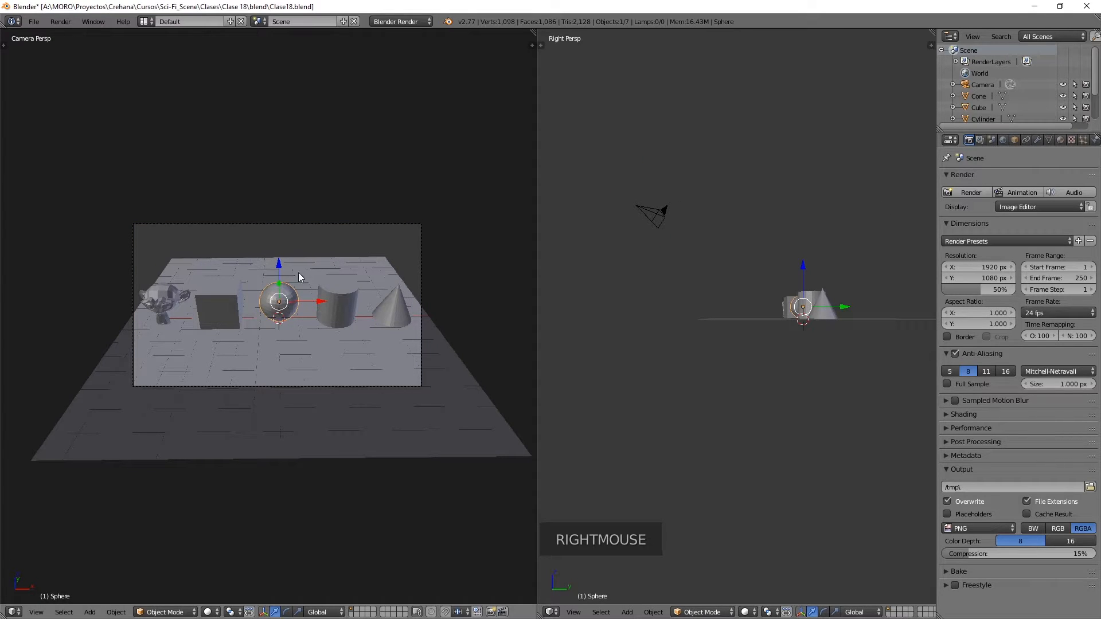
right_click(319, 226)
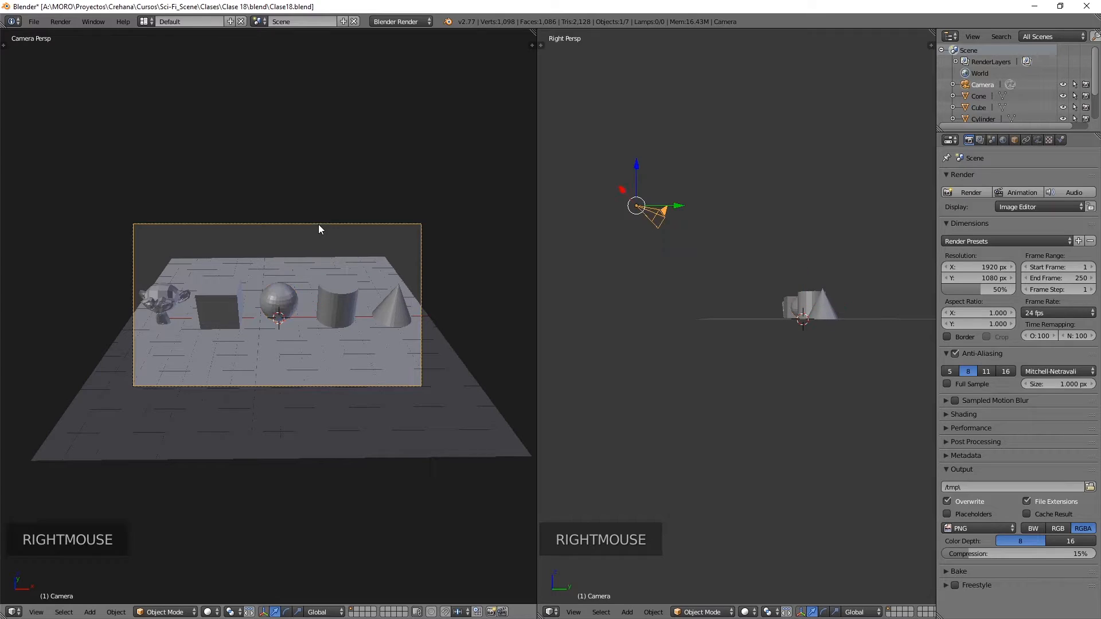
click(1038, 140)
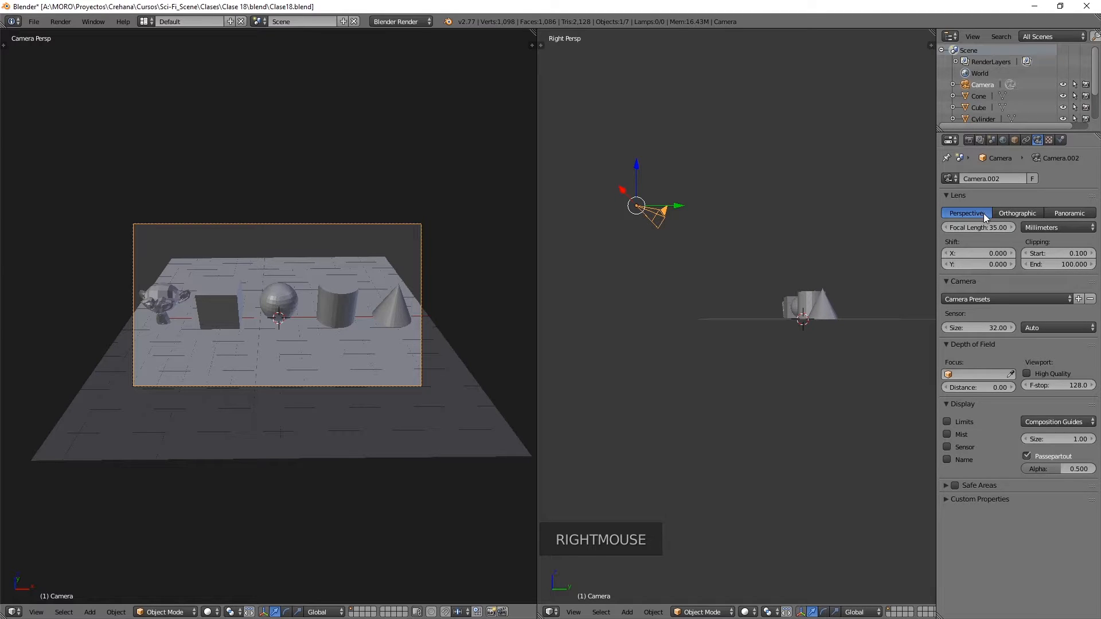
Step: Switch the camera's lens type to Orthographic and back to Perspective
click(1006, 214)
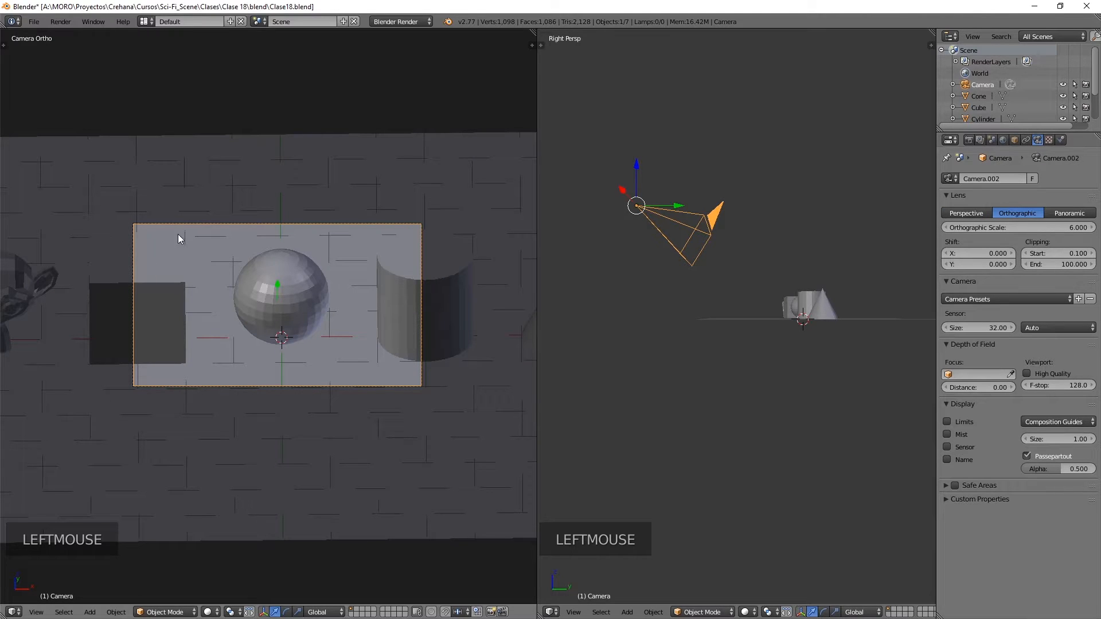
click(968, 214)
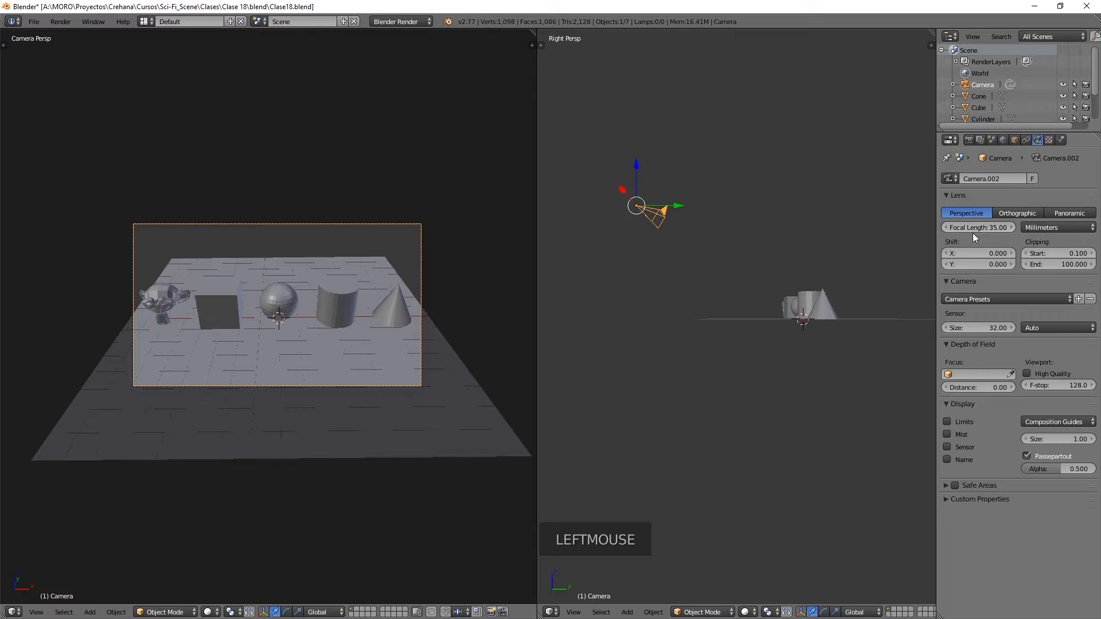
Step: Try camera focal lengths of 64.76 mm, 50.58 mm and 12 mm
drag(973, 226, 1073, 225)
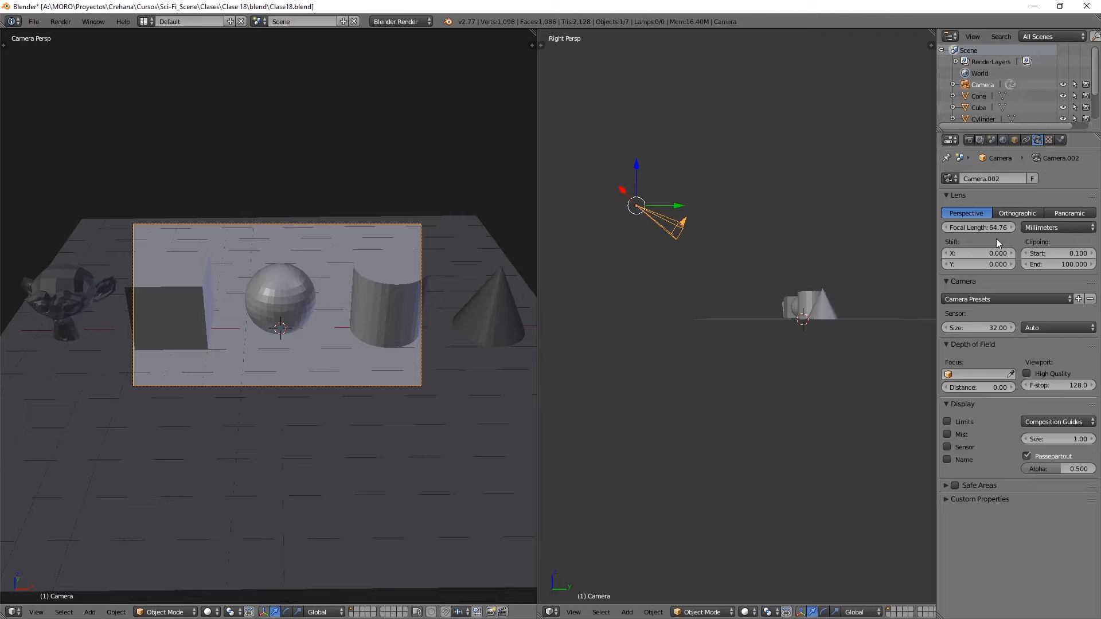
mouse_move(992, 227)
mouse_down()
mouse_move(963, 227)
mouse_move(987, 227)
mouse_move(976, 240)
mouse_up()
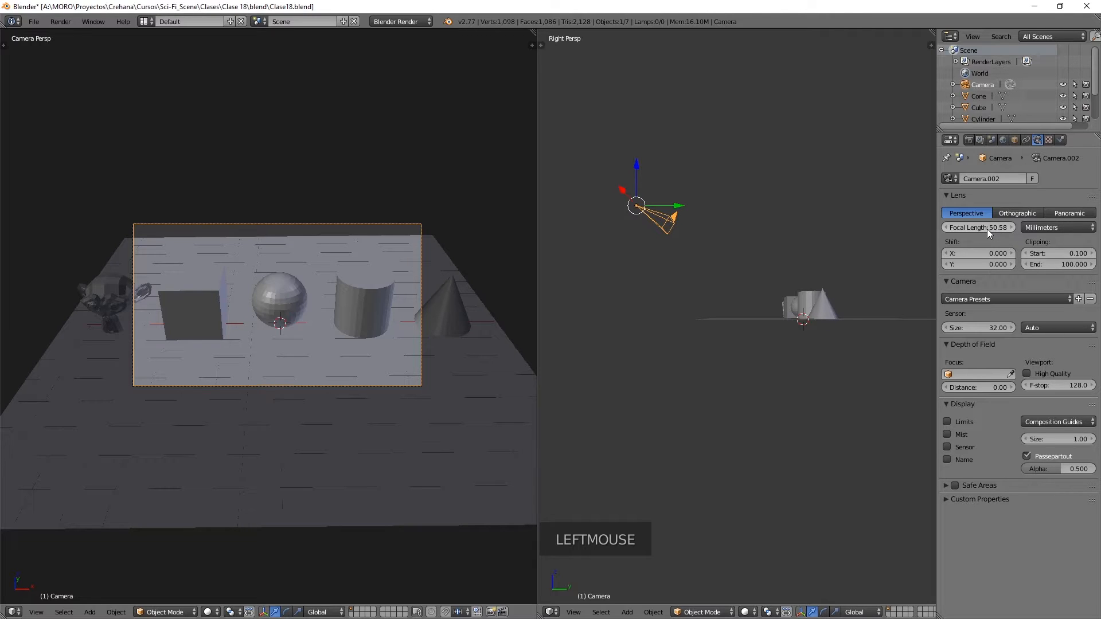
click(986, 228)
text(12)
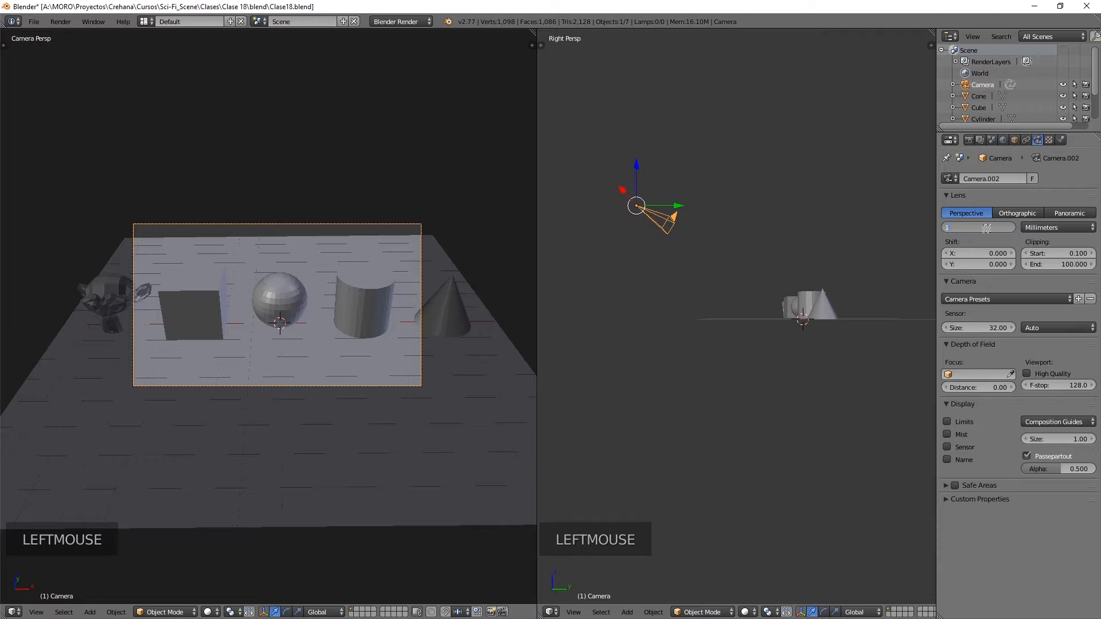
key(Return)
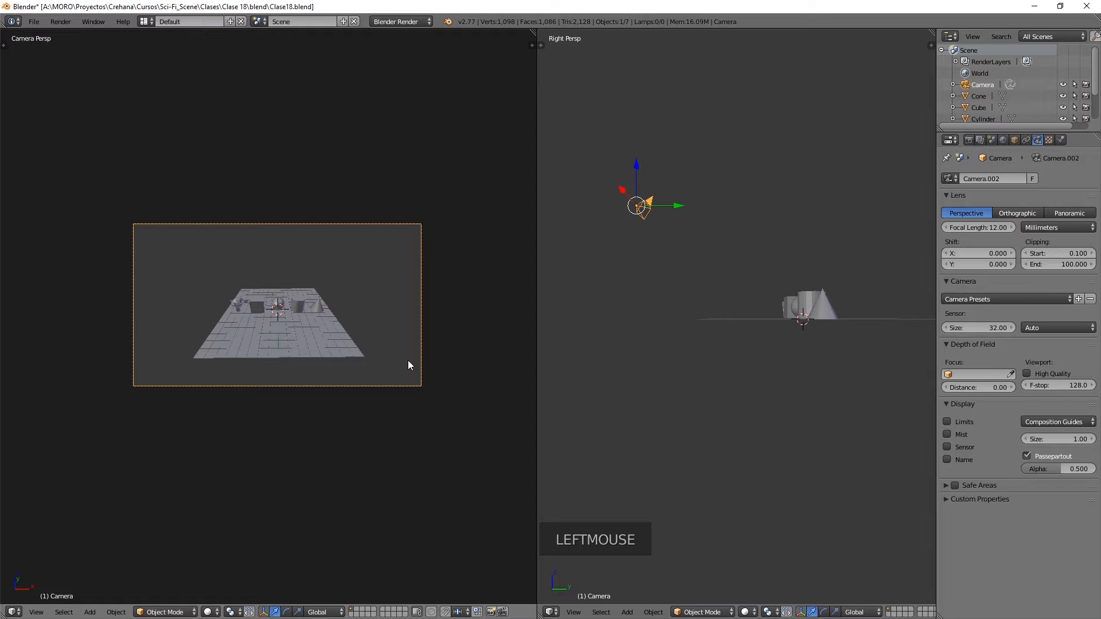
Step: Set the camera's focal length to 200 mm
click(975, 228)
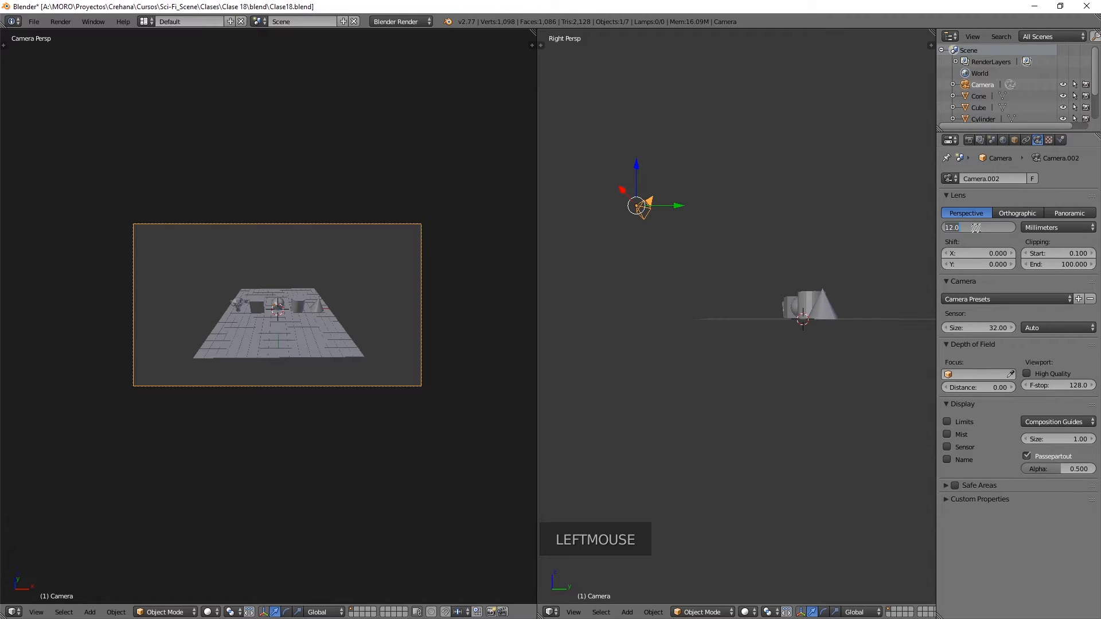
text(200)
key(Return)
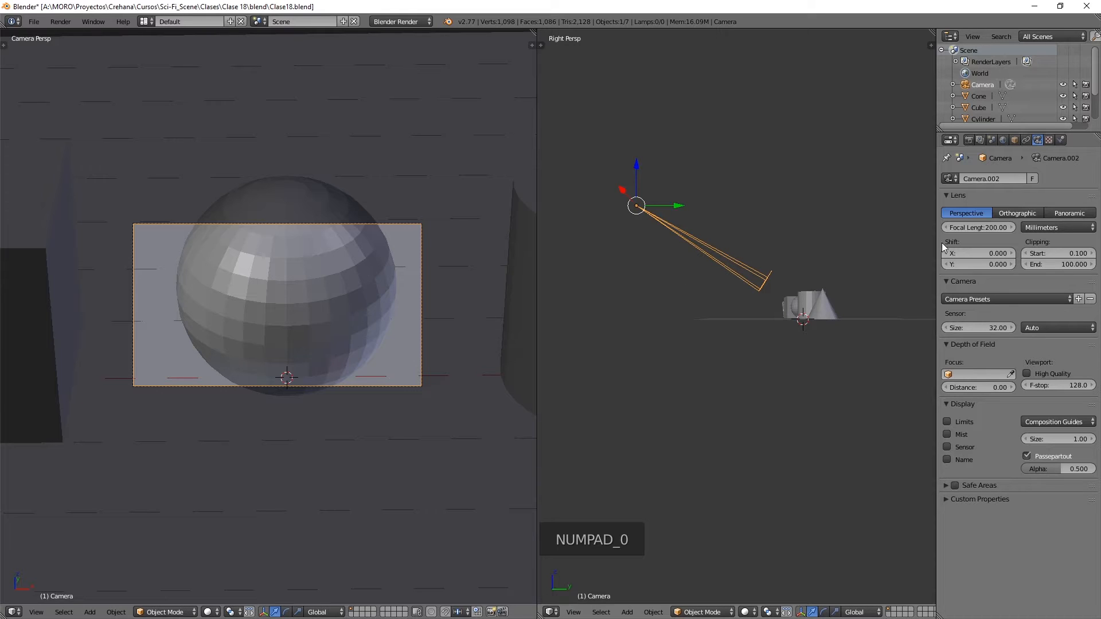
Step: Set the camera's focal length to 18 mm
click(981, 226)
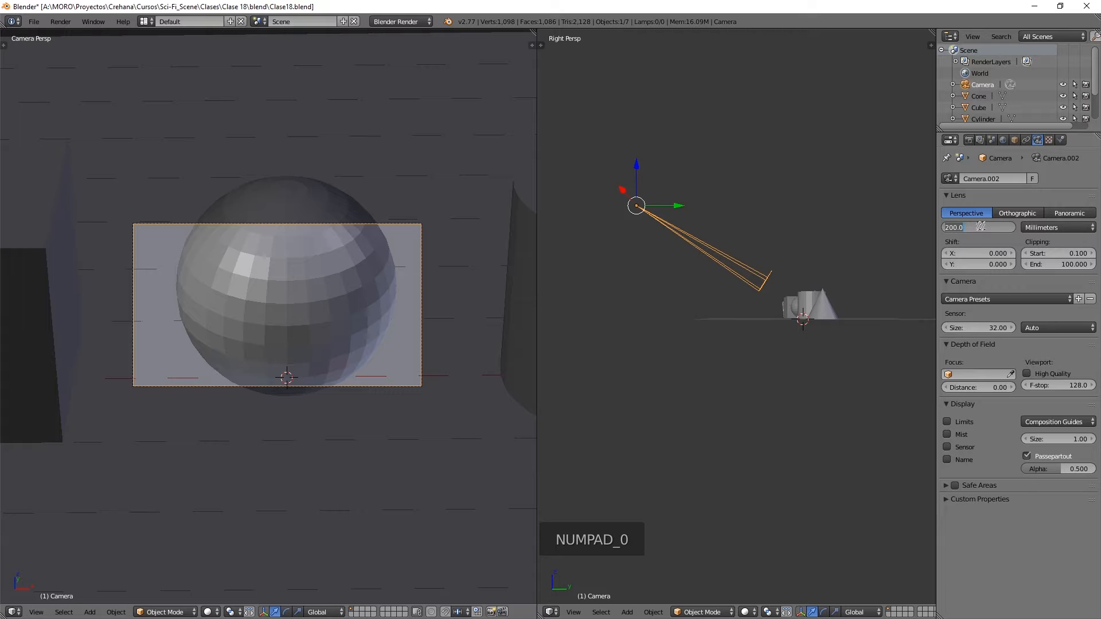
text(18)
key(Return)
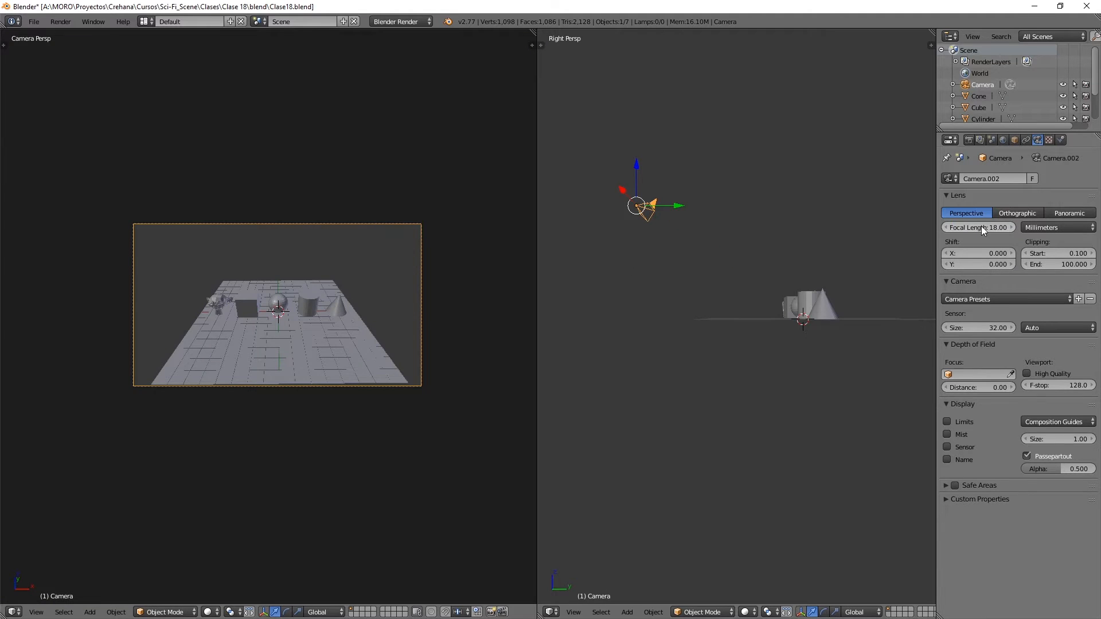
Step: Move the camera in close to the monkey head and rotate it freely to look along the row of objects
key(g)
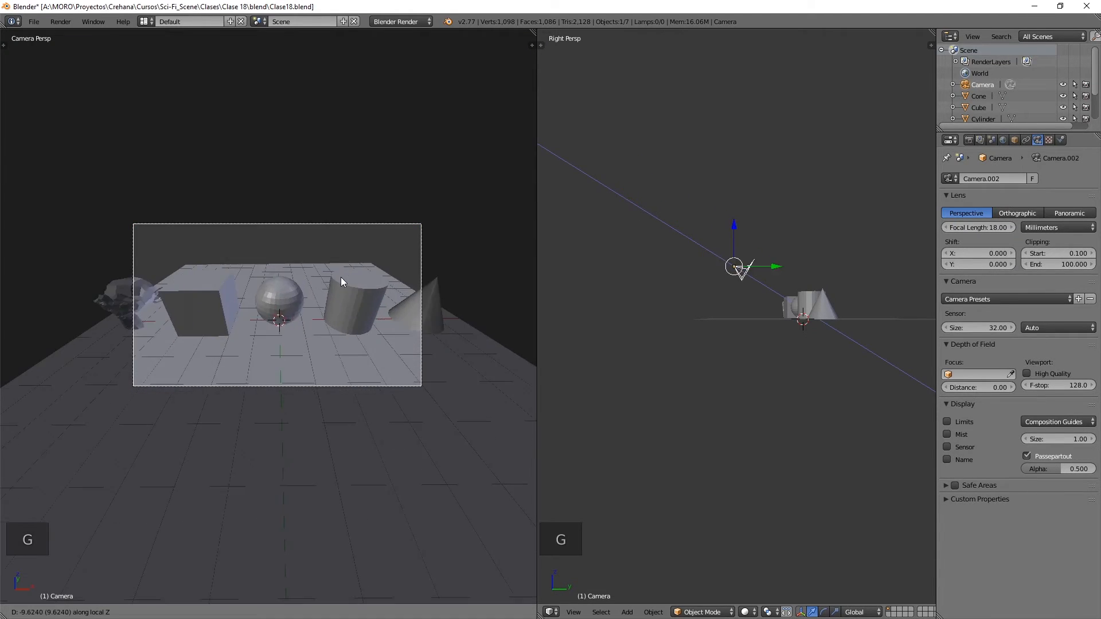
key(g)
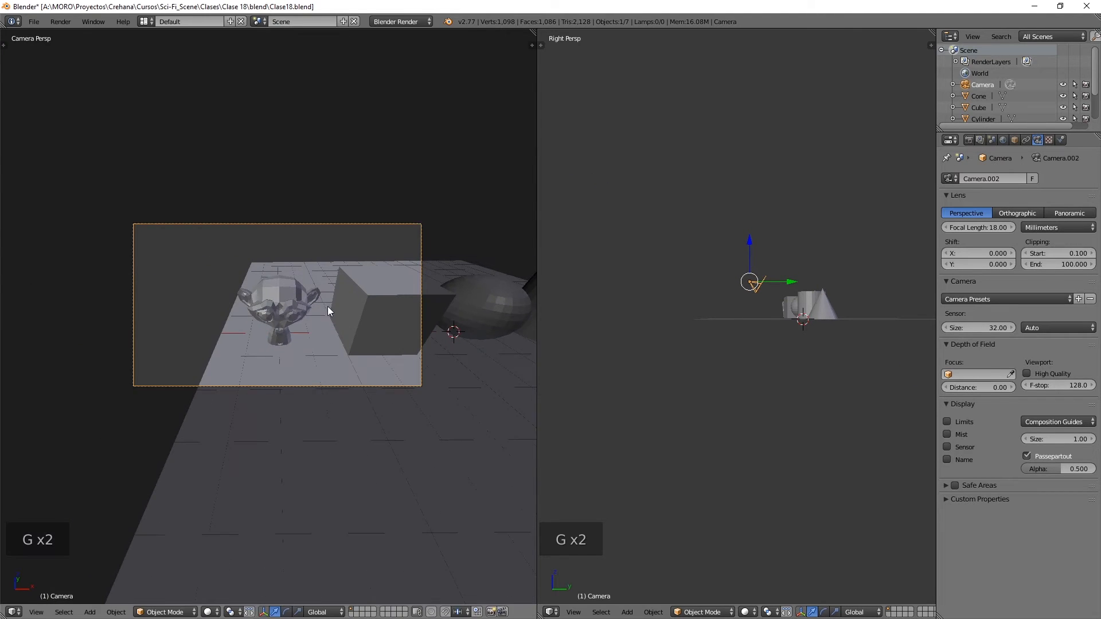
key(r)
key(r)
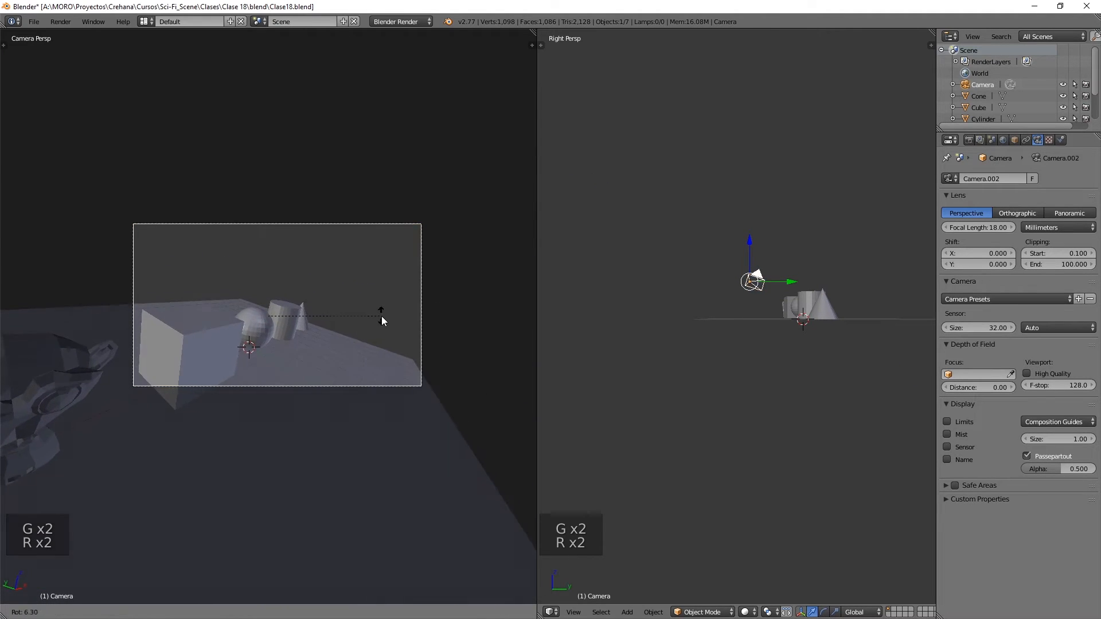
Step: Reposition and rotate the camera low beside the monkey head, framing the head in the foreground with the cube behind it
key(g)
key(g)
key(g)
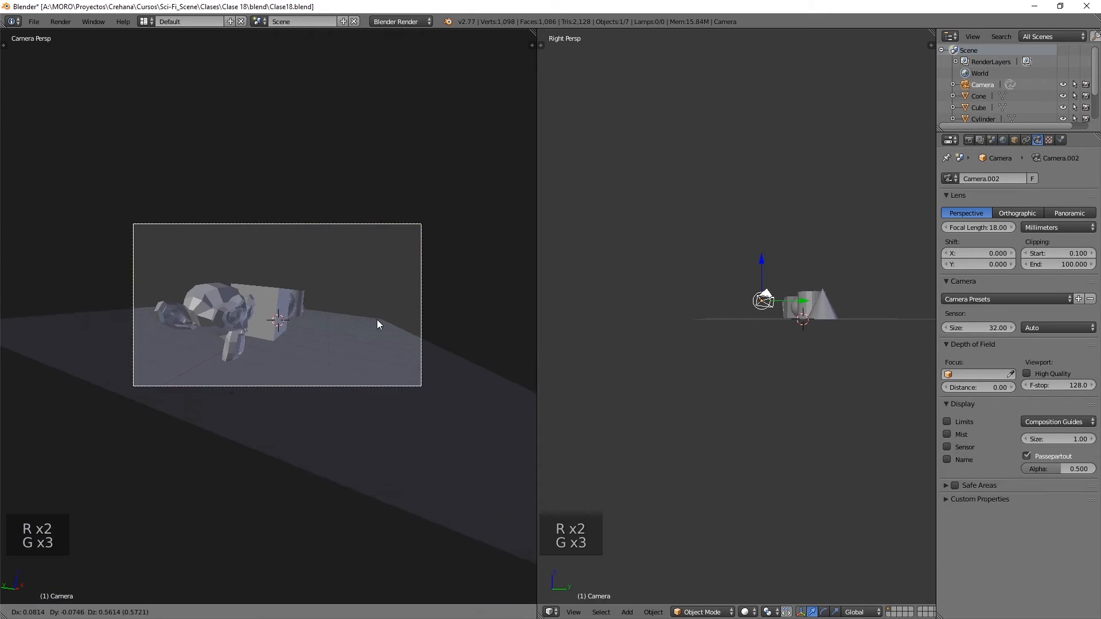
key(r)
click(381, 321)
key(g)
click(370, 324)
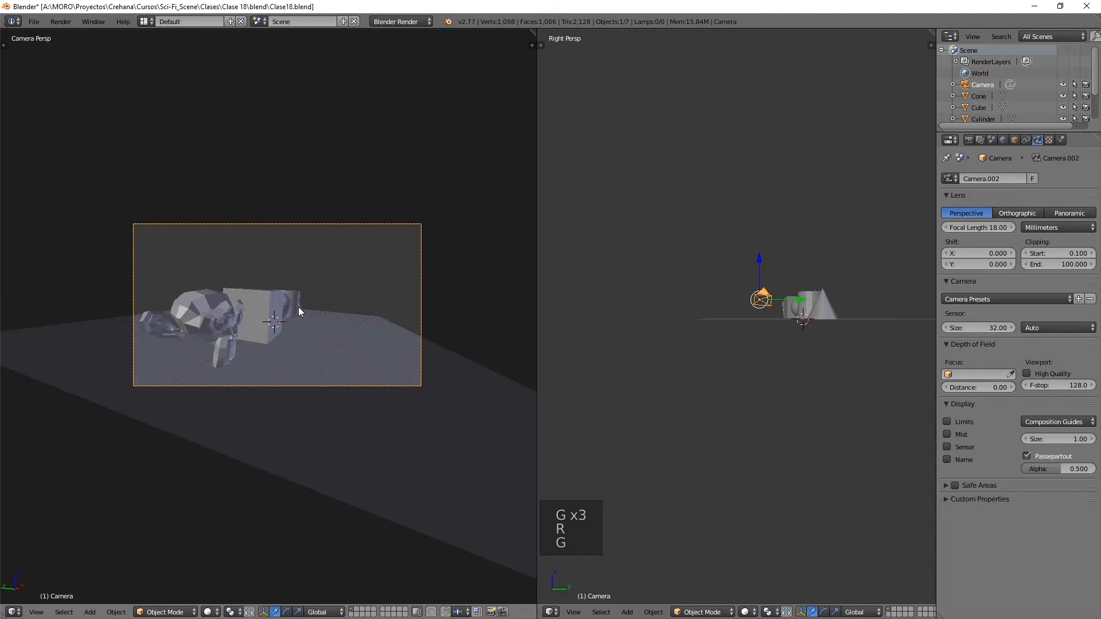
Step: Check the monkey head and the cylinder in the wide-angle view, then reselect the camera and set its focal length to 200 mm
right_click(208, 318)
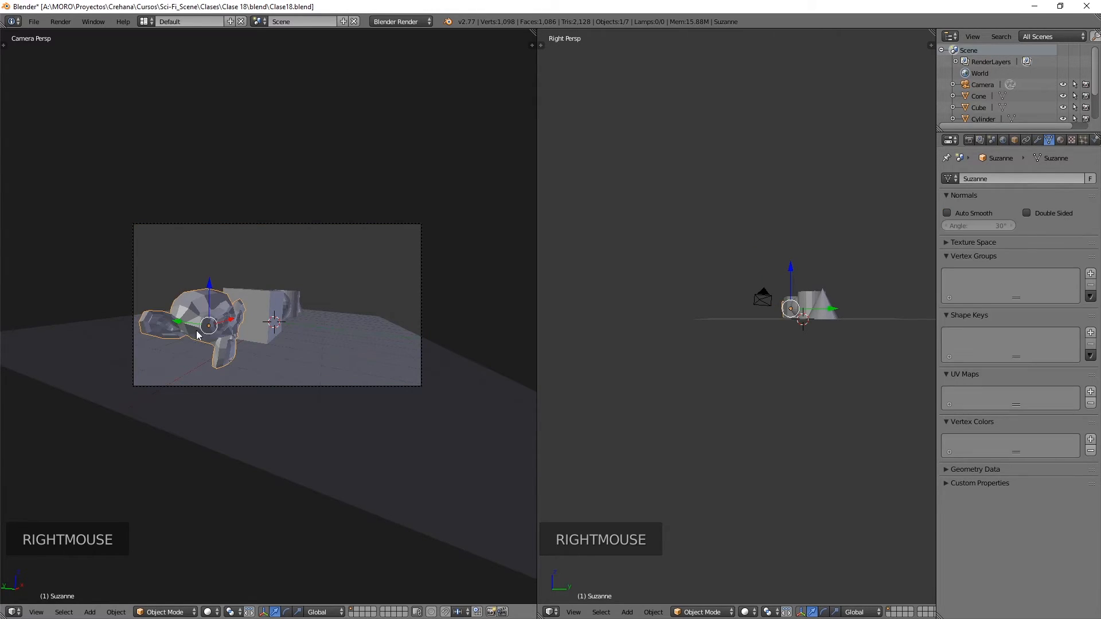
right_click(302, 313)
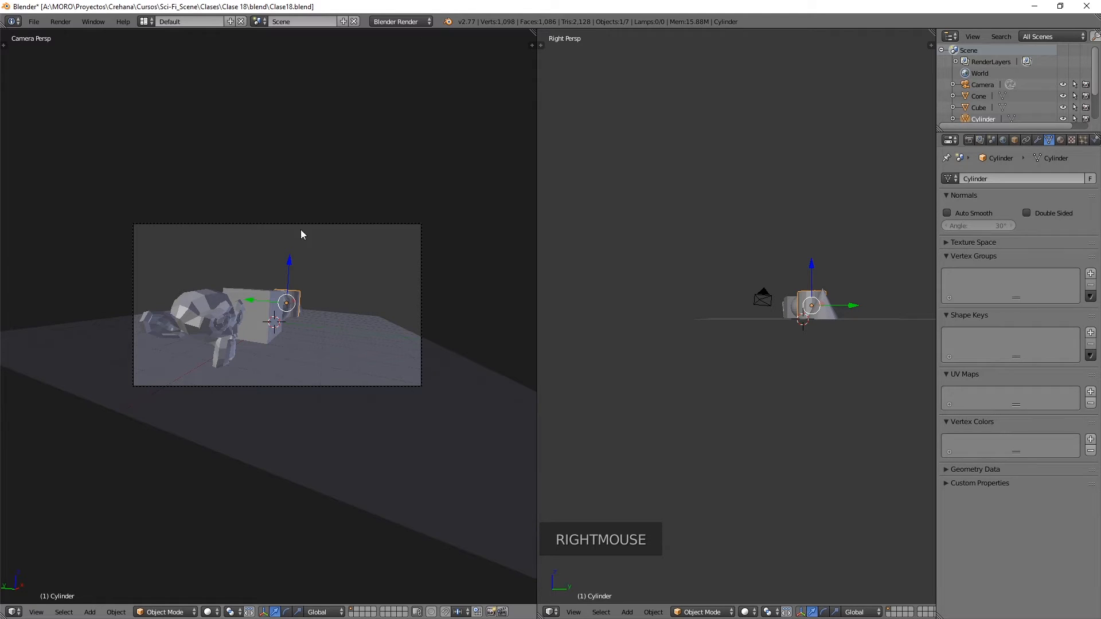
right_click(342, 225)
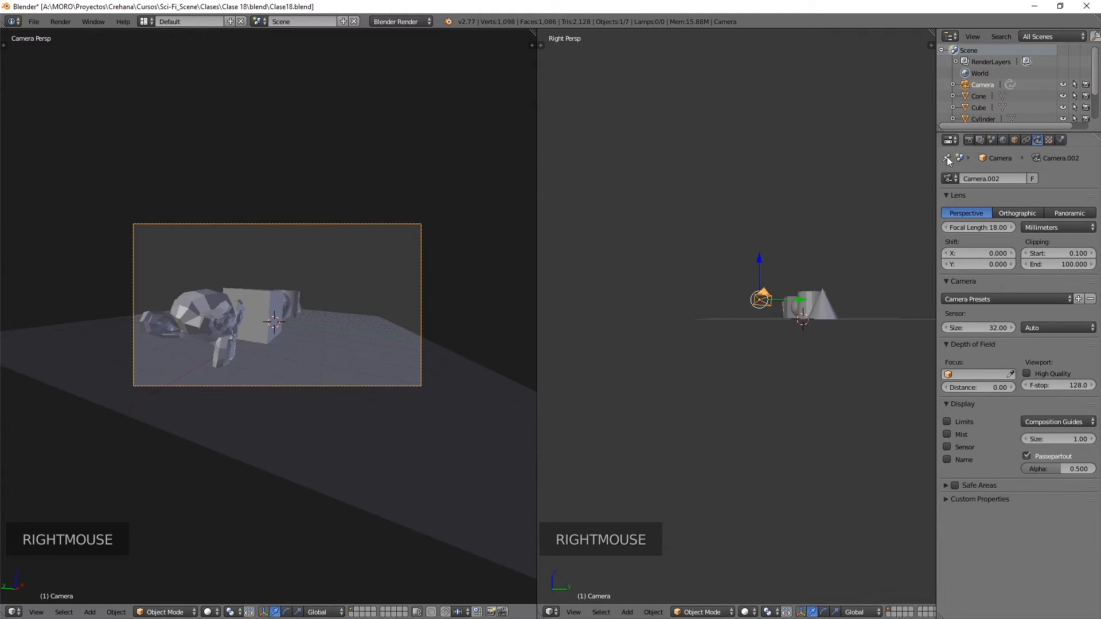
click(979, 229)
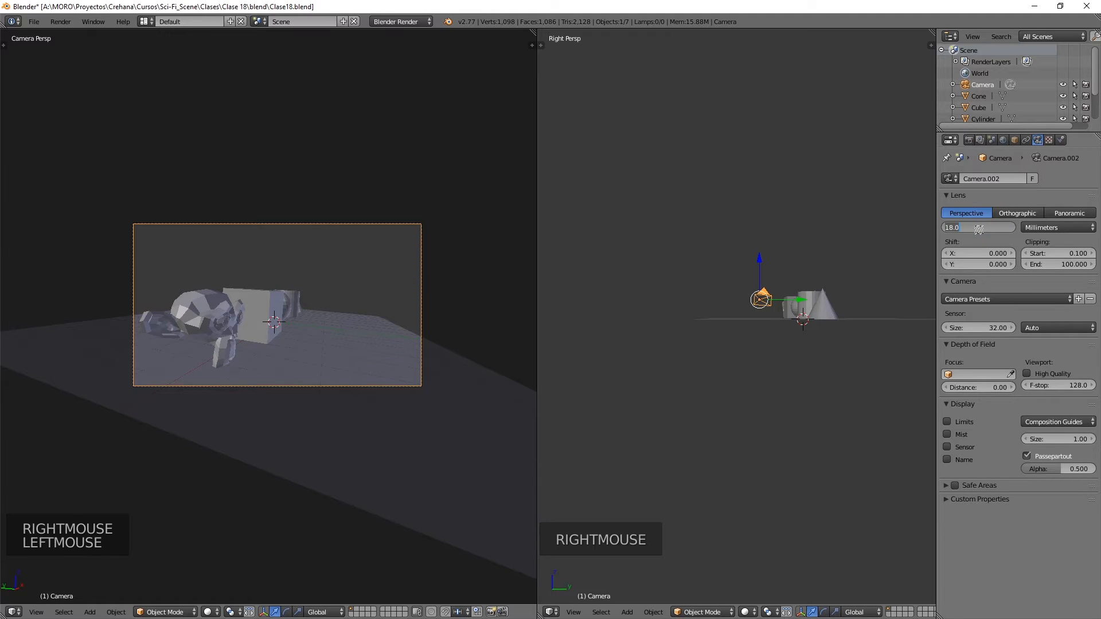
text(200)
key(Return)
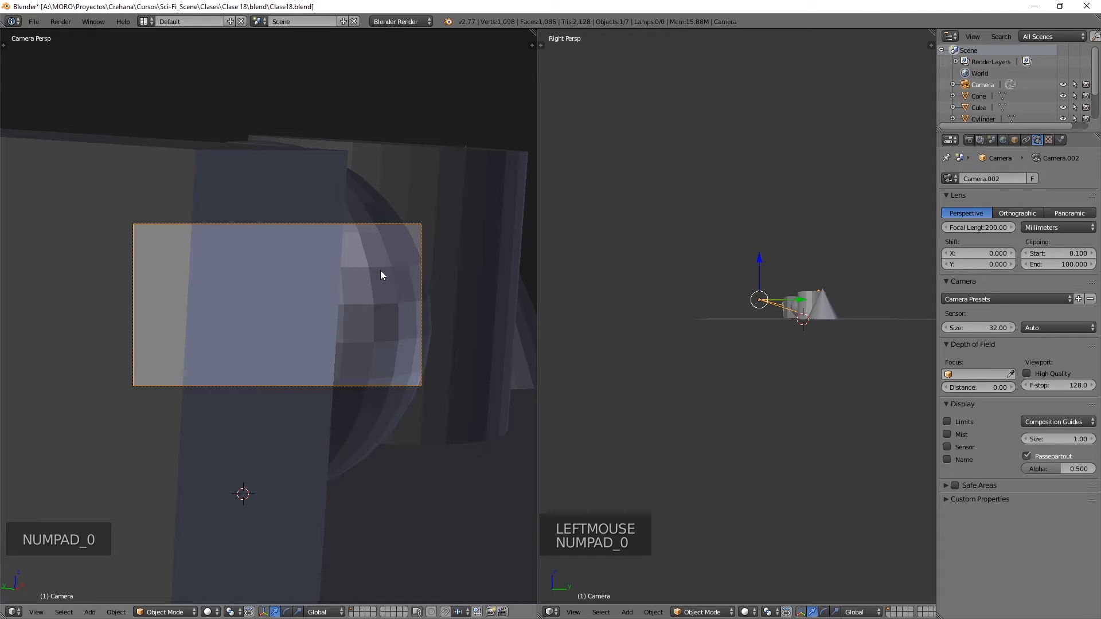
key(g)
key(z)
key(z)
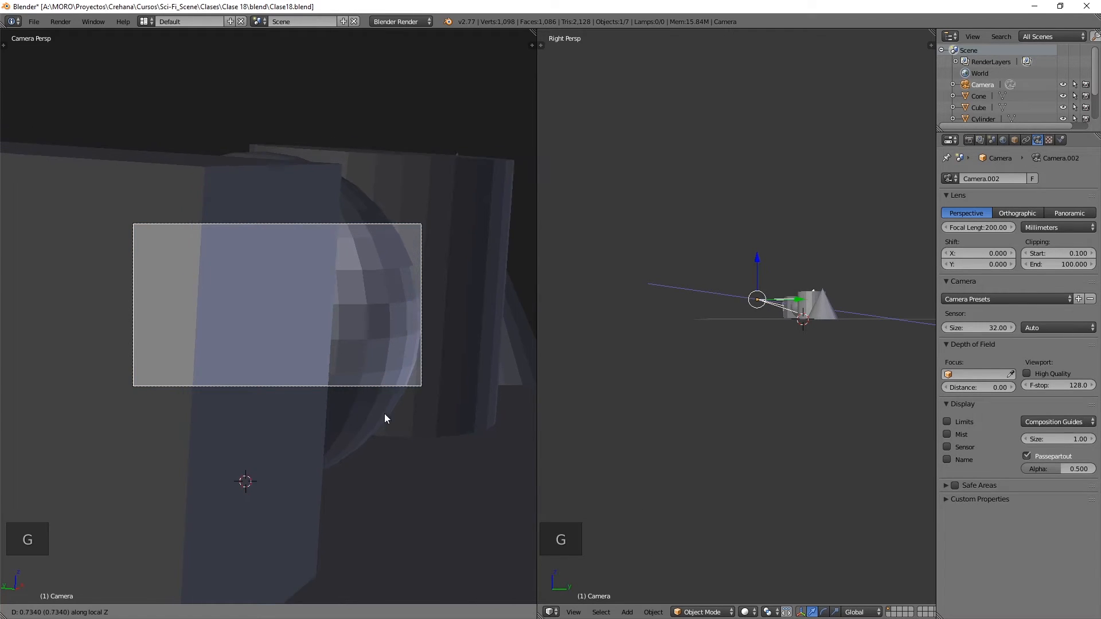
right_click(364, 309)
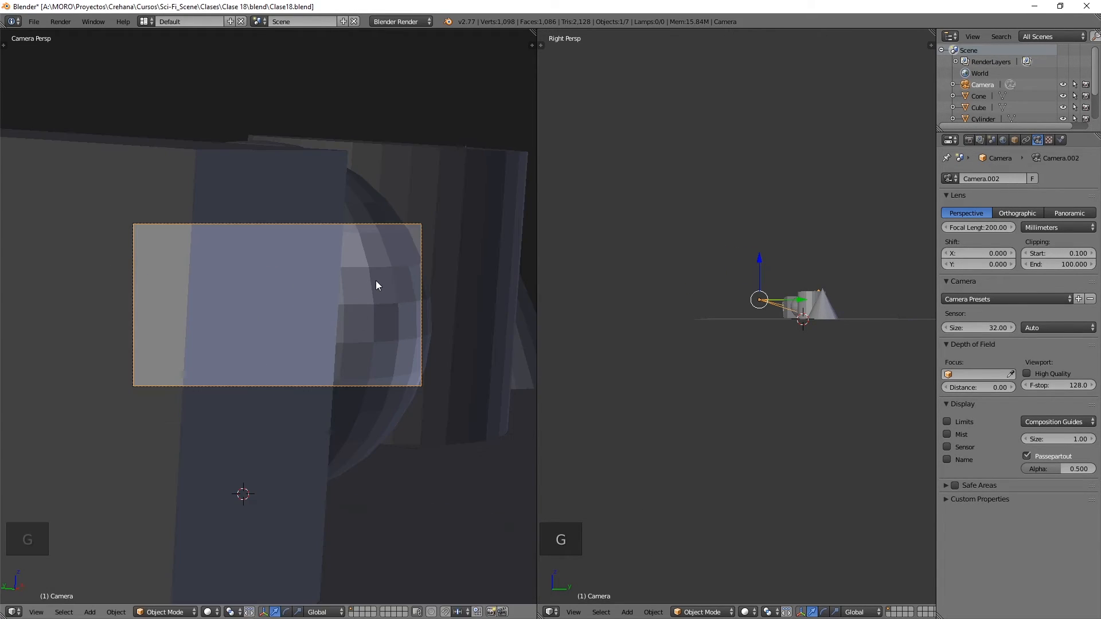
Step: Move the camera far back along its local Z axis until the whole row of objects fits inside the frame
key(g)
key(z)
key(z)
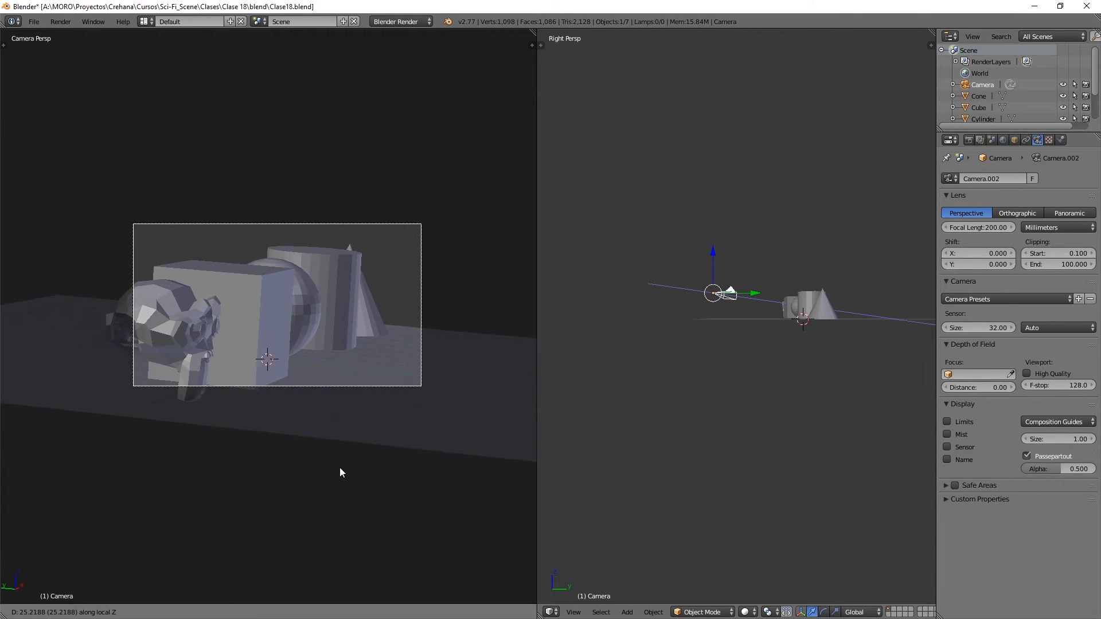
right_click(344, 597)
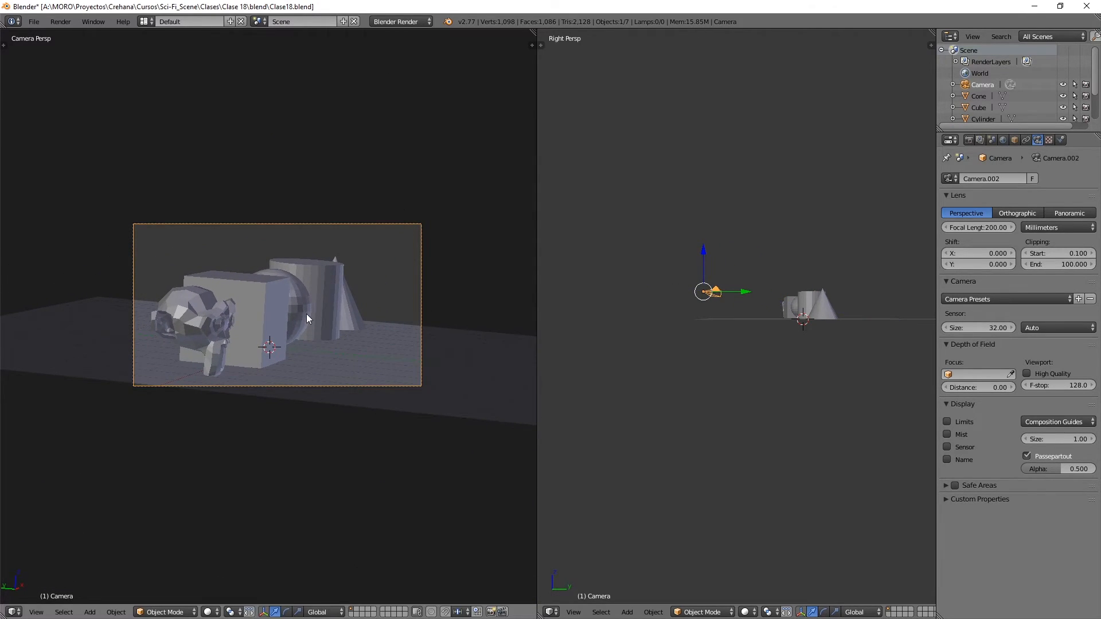
Step: Compare the apparent sizes of the cube, monkey head and cone in the 200 mm camera view
scroll(307, 318, up, 3)
right_click(166, 341)
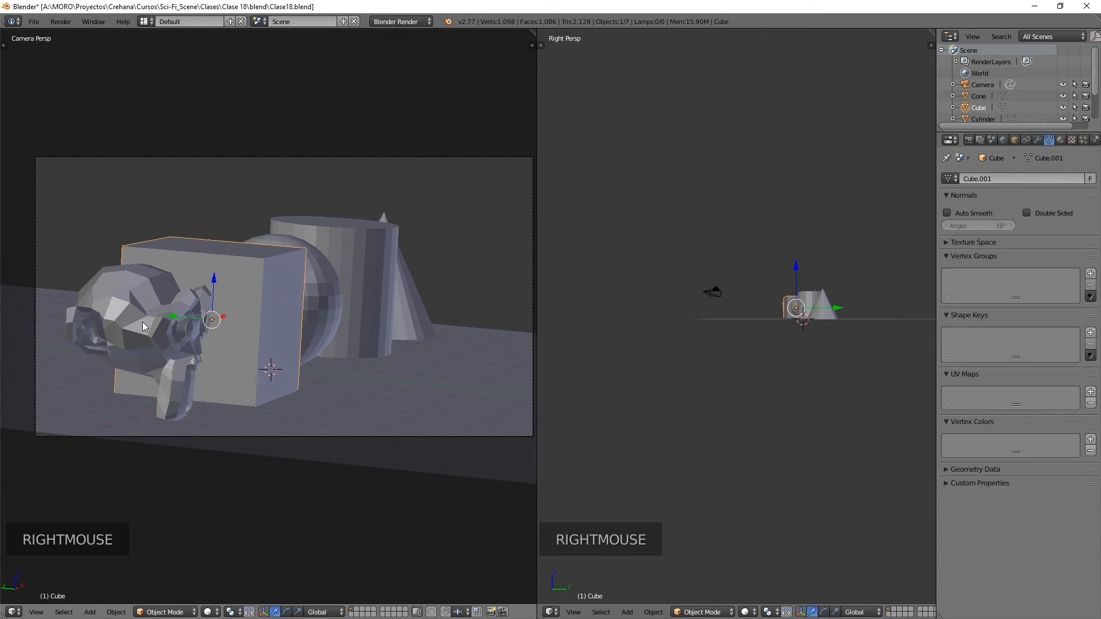
right_click(144, 326)
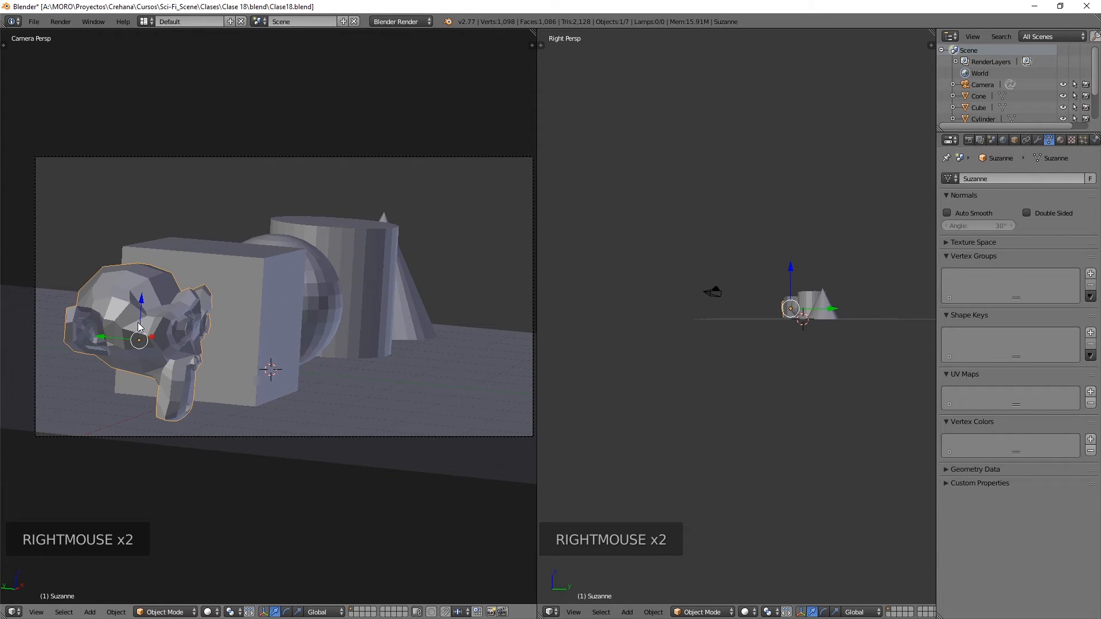
right_click(411, 294)
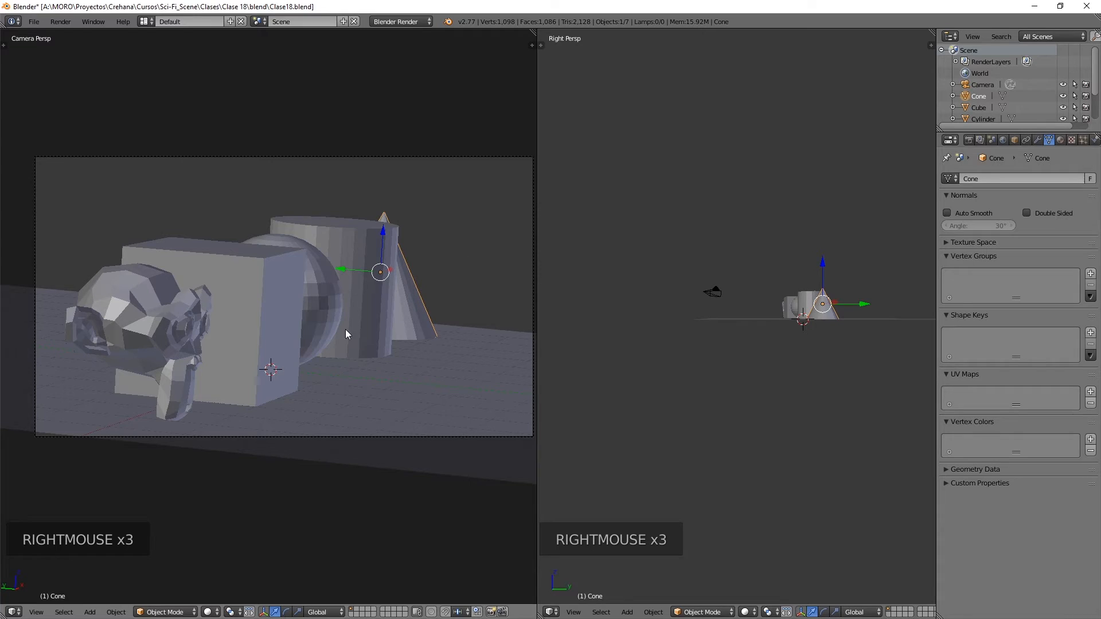
Step: Reselect the camera and enable the Center composition guide in its frame
right_click(397, 158)
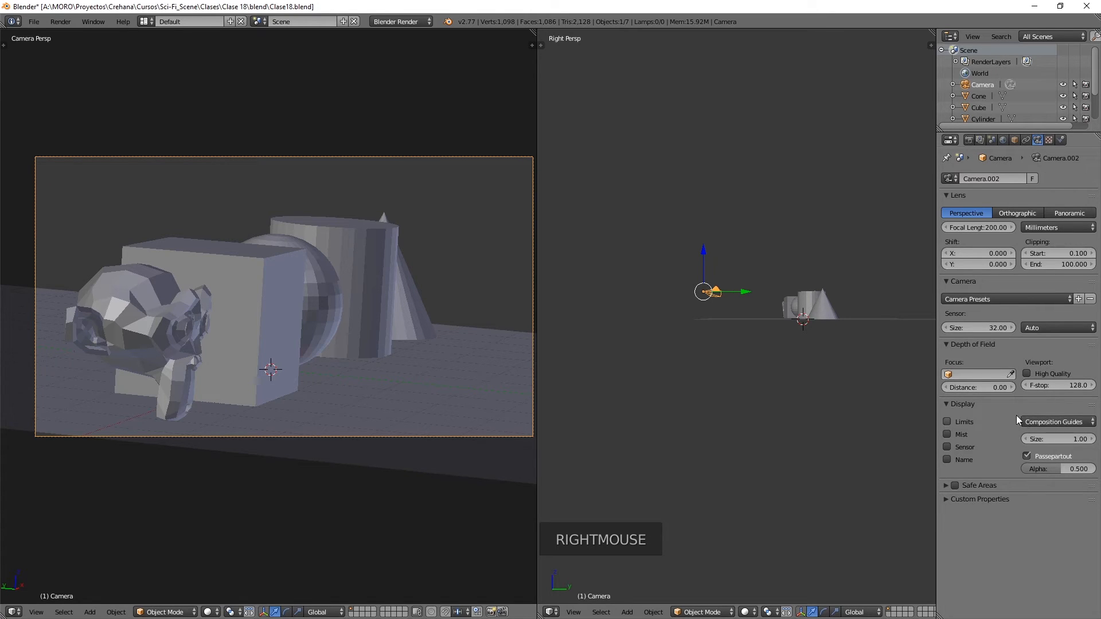
click(1046, 422)
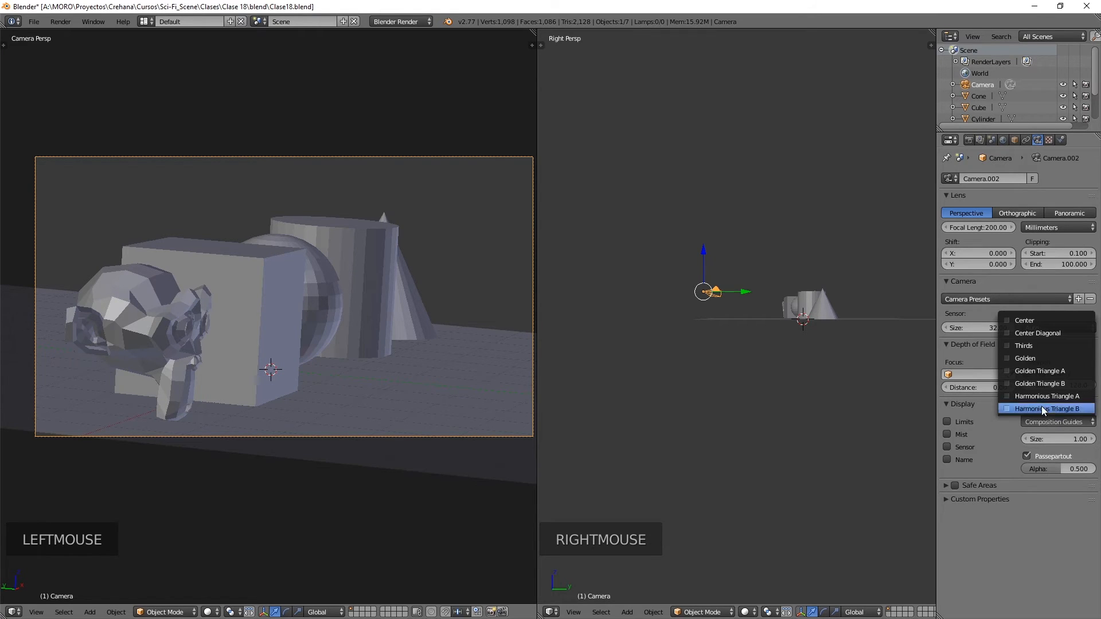
click(1009, 320)
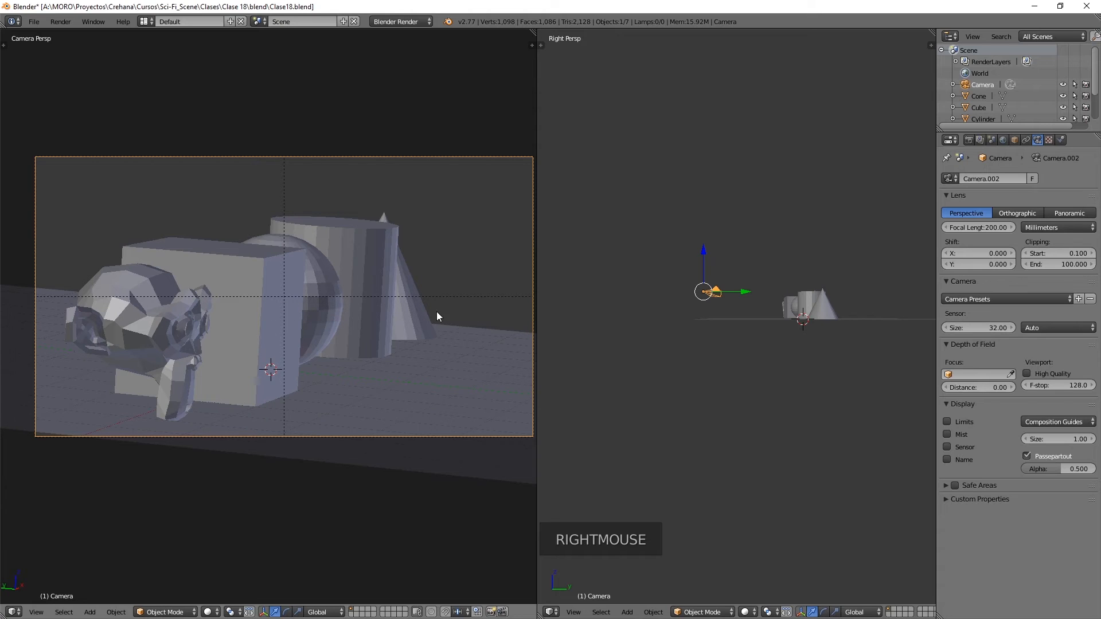
Step: Replace the camera's Center composition guide with the Thirds guide and enable the Safe Areas overlay
click(1042, 423)
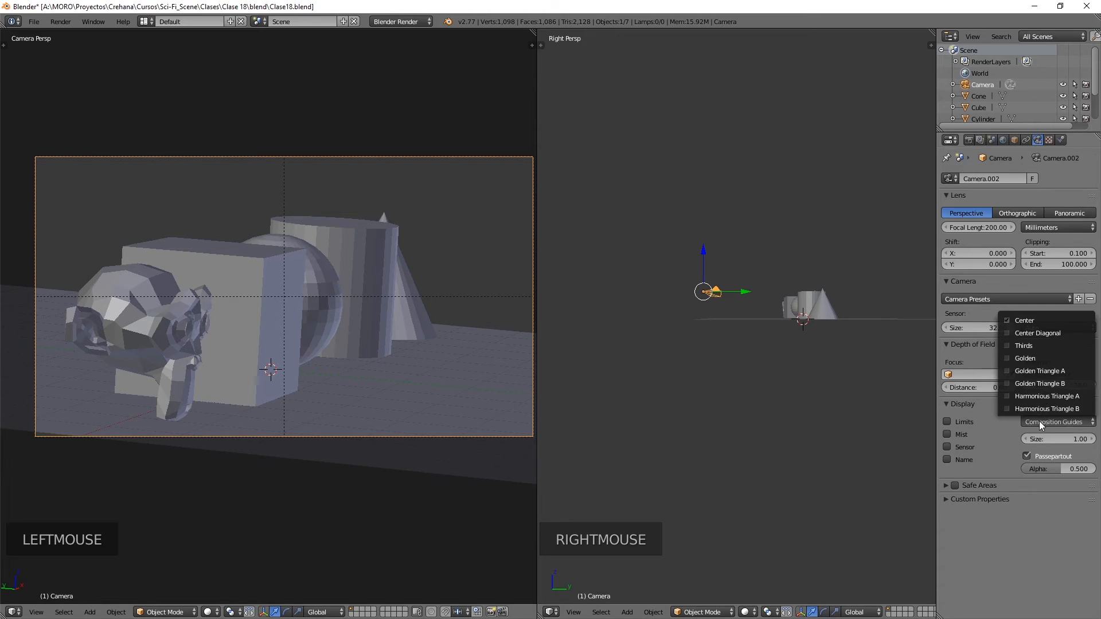
click(1026, 351)
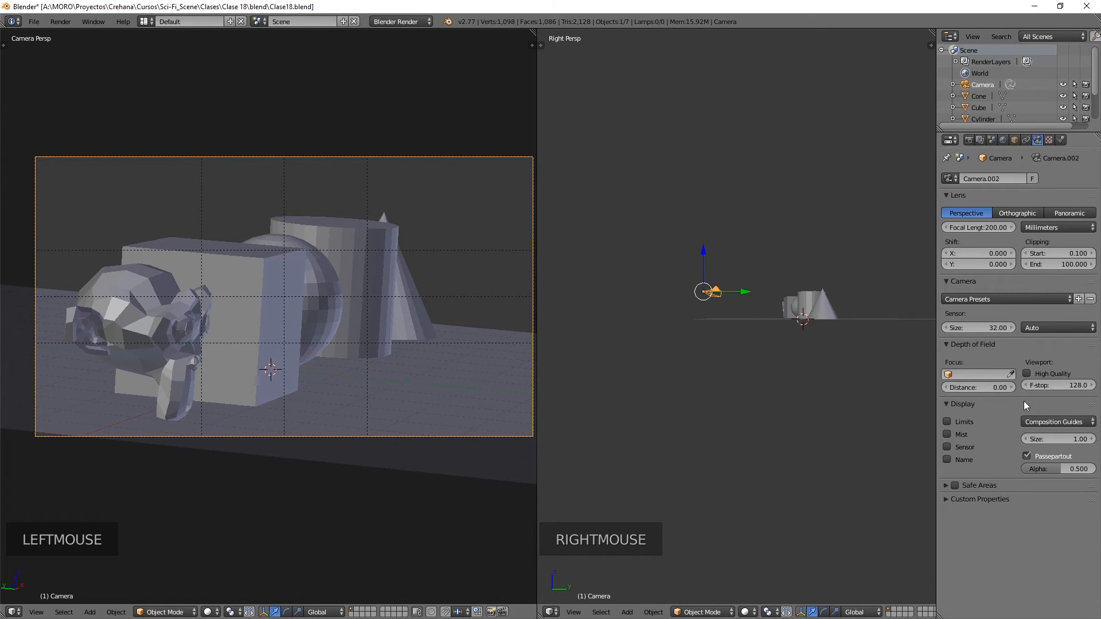
click(1031, 422)
click(1032, 324)
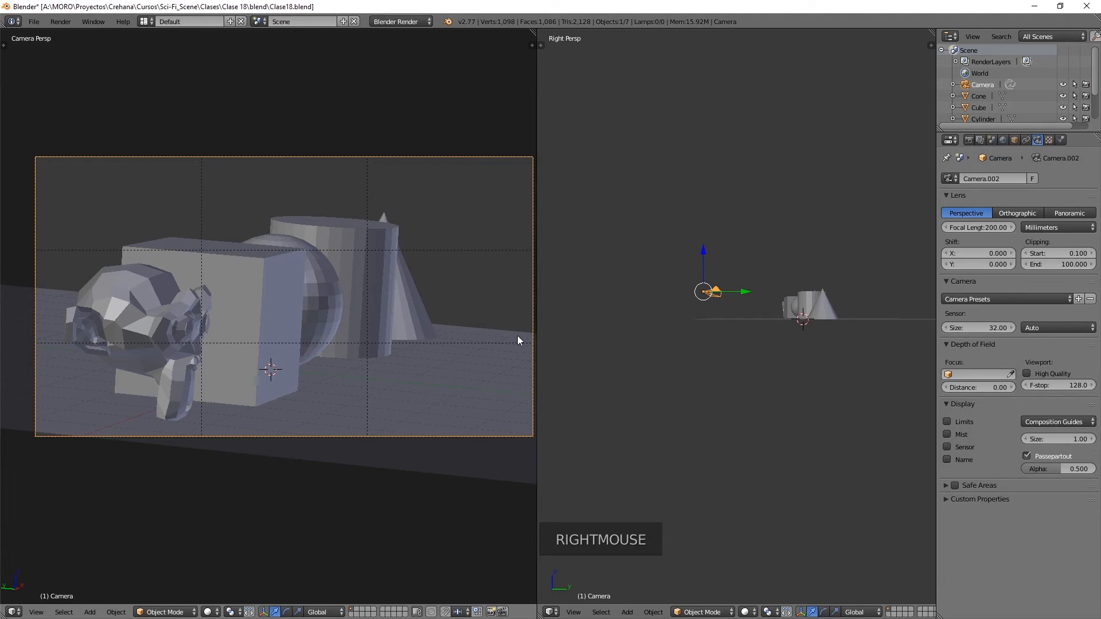
click(946, 486)
click(955, 486)
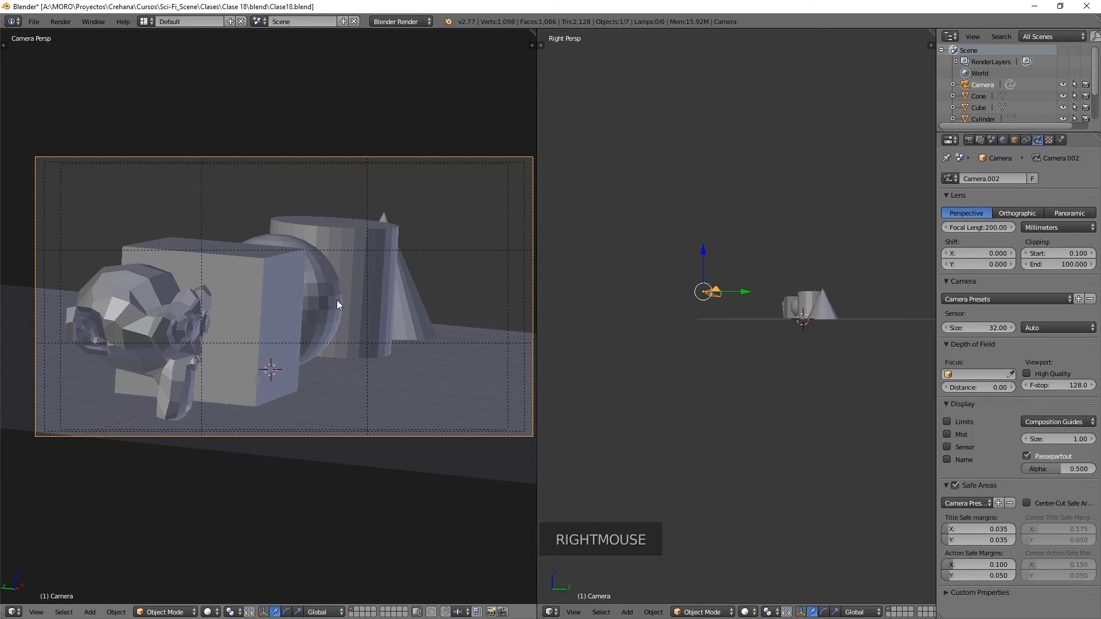
Step: Add a second camera to the scene and raise it along the Z axis high above the objects
scroll(336, 300, down, 4)
middle_drag(335, 287, 177, 360)
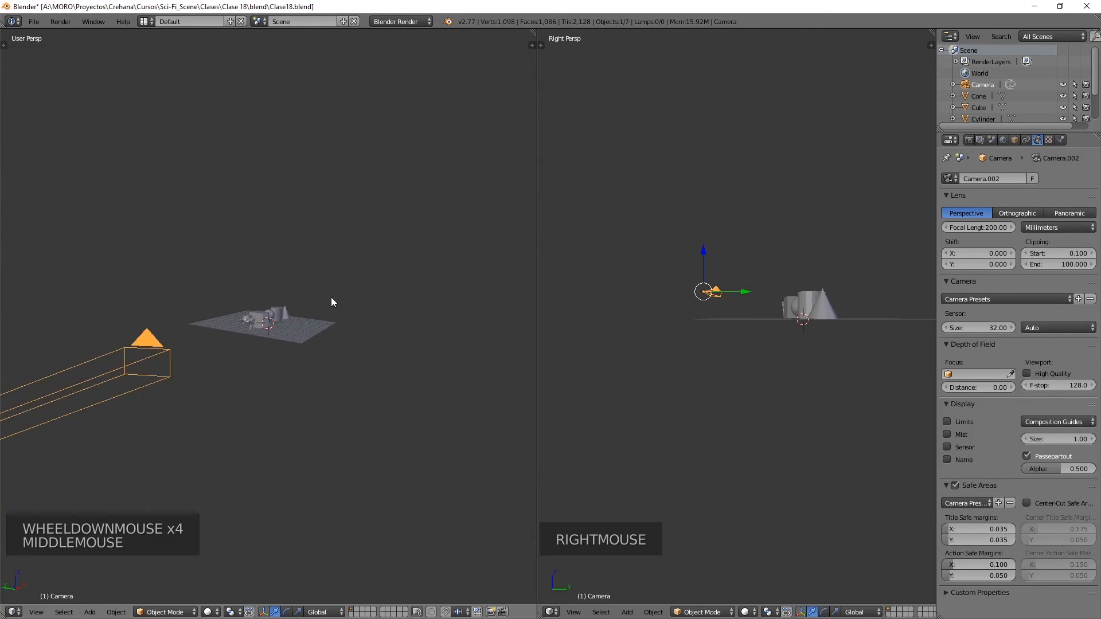
scroll(331, 296, down, 3)
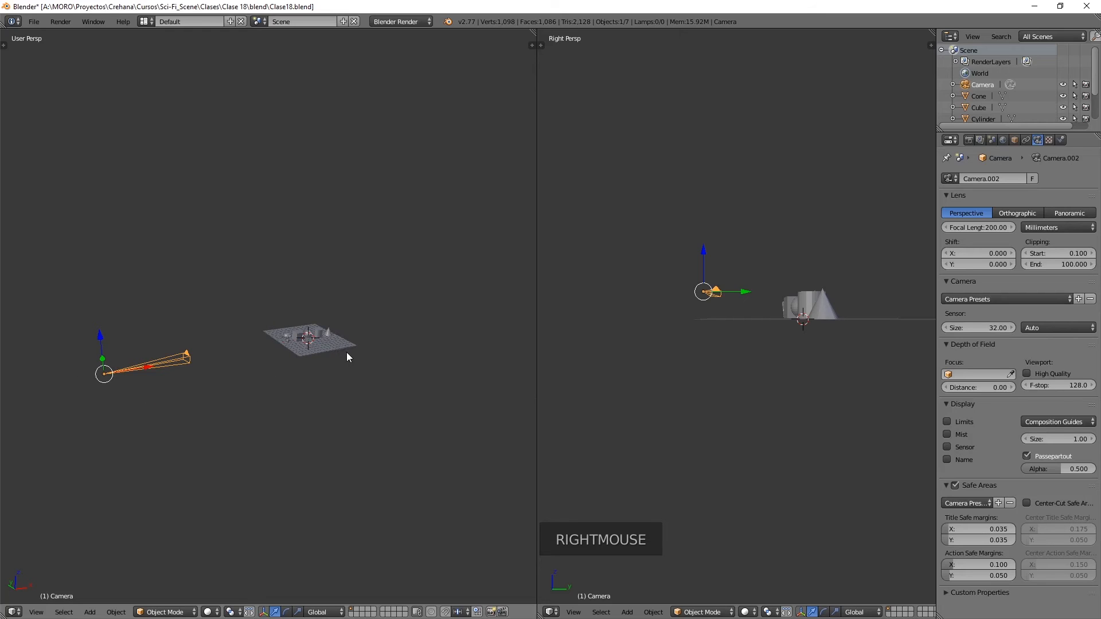
key(shift+a)
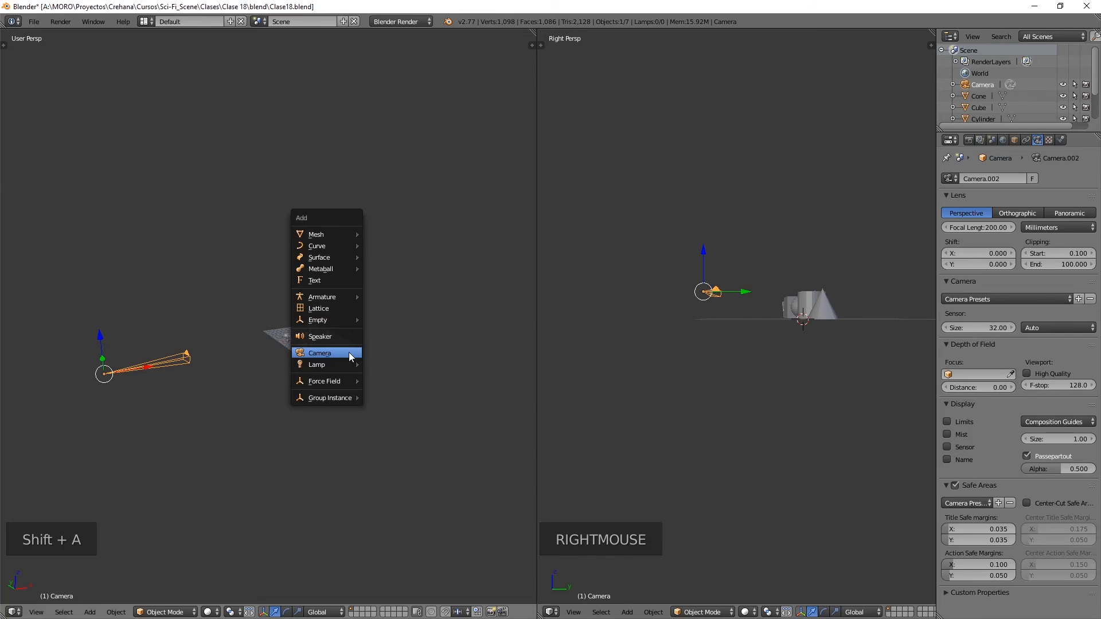
click(349, 352)
key(g)
key(z)
click(324, 253)
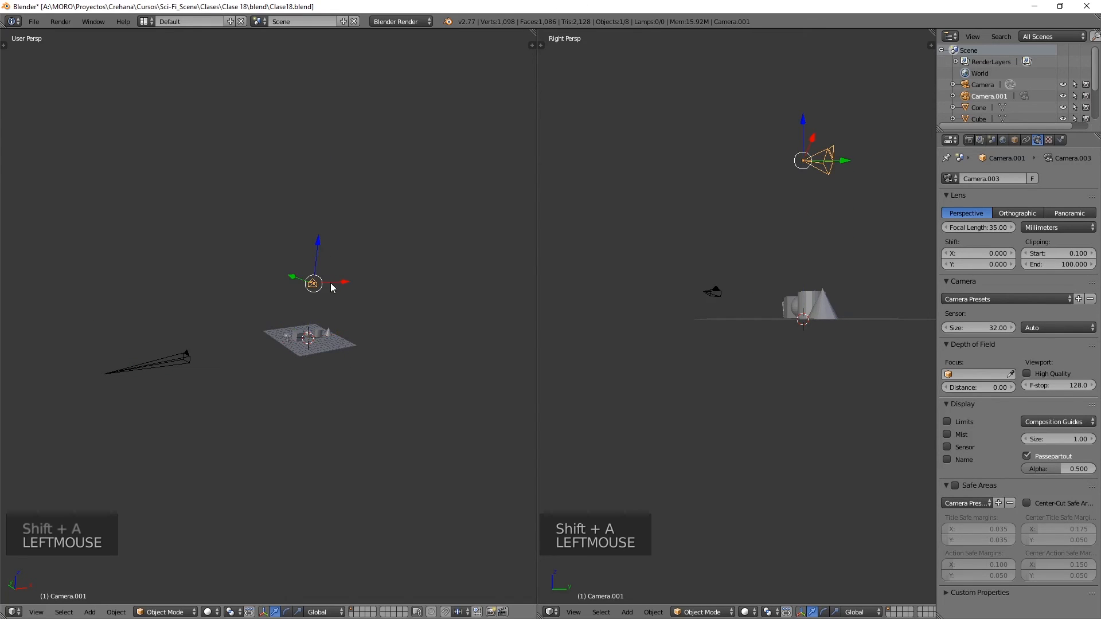
Step: Compare the view through the original camera, then select the second camera and make it the active scene camera
key(KP_0)
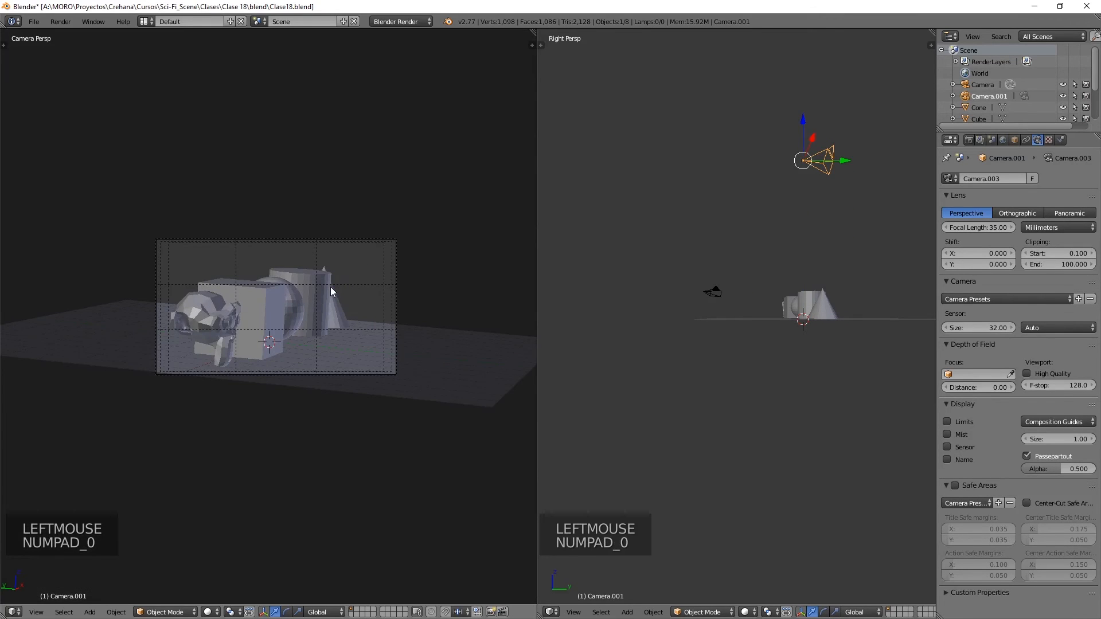
right_click(342, 239)
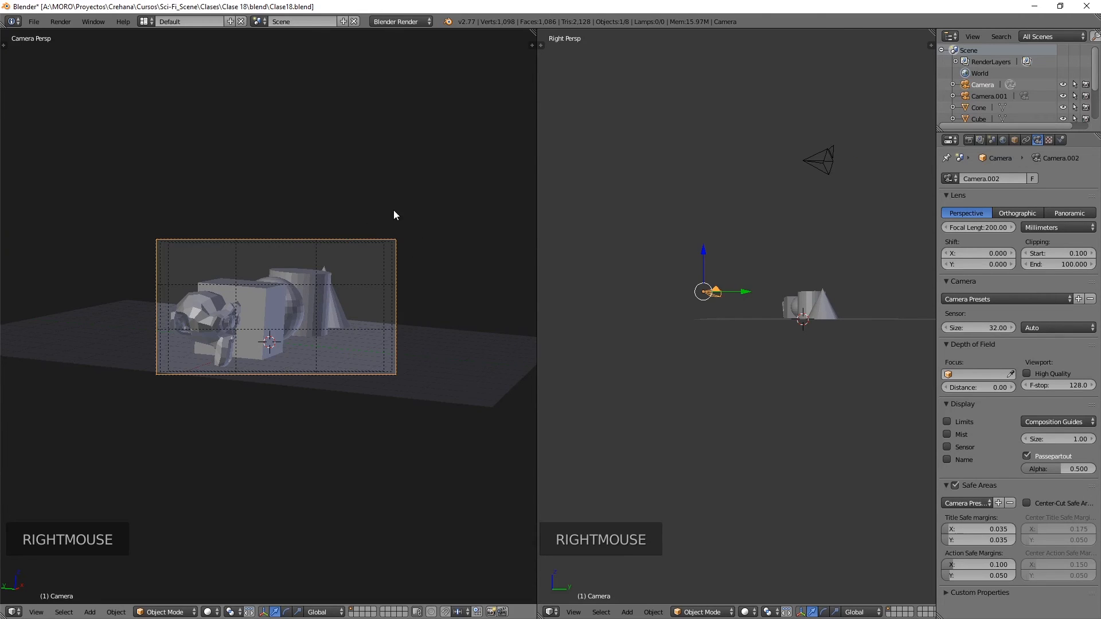
right_click(825, 170)
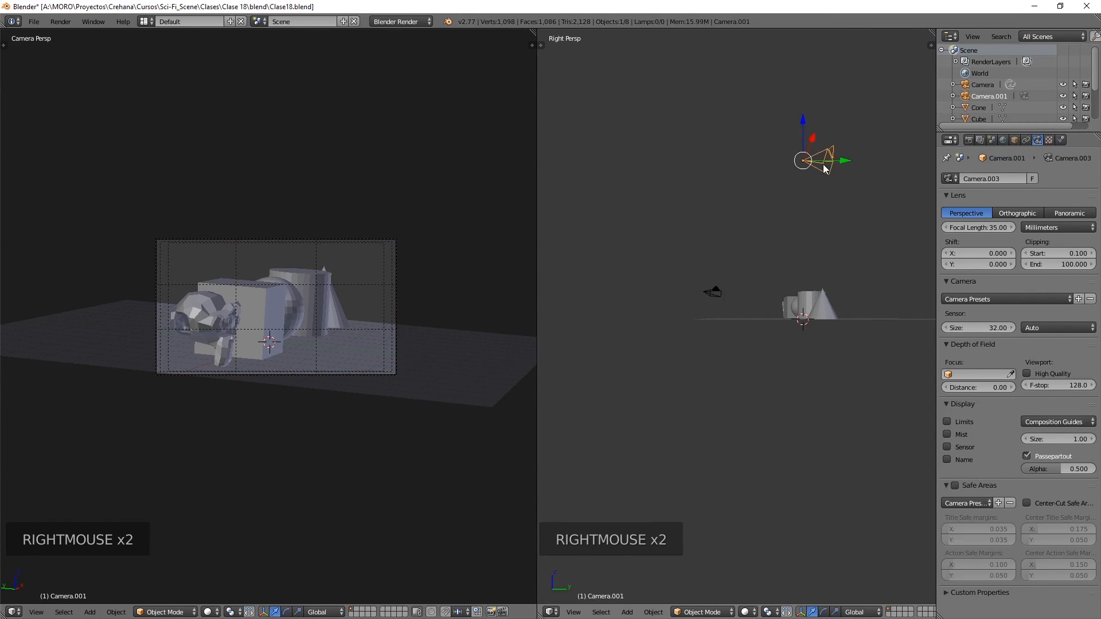
scroll(394, 194, down, 2)
middle_drag(394, 195, 326, 263)
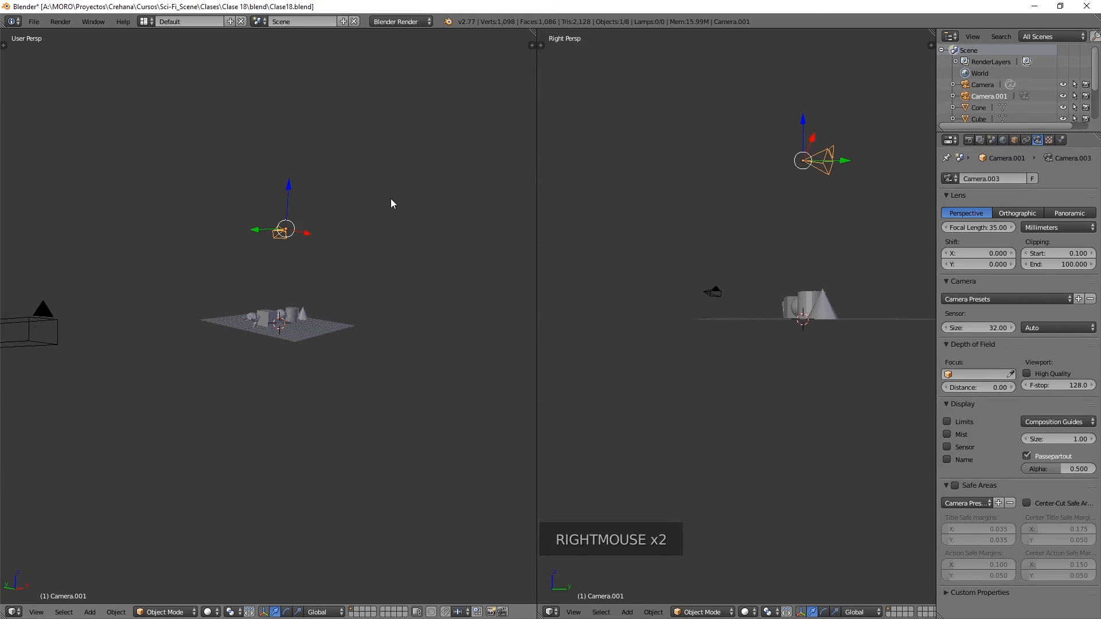
key(ctrl+KP_0)
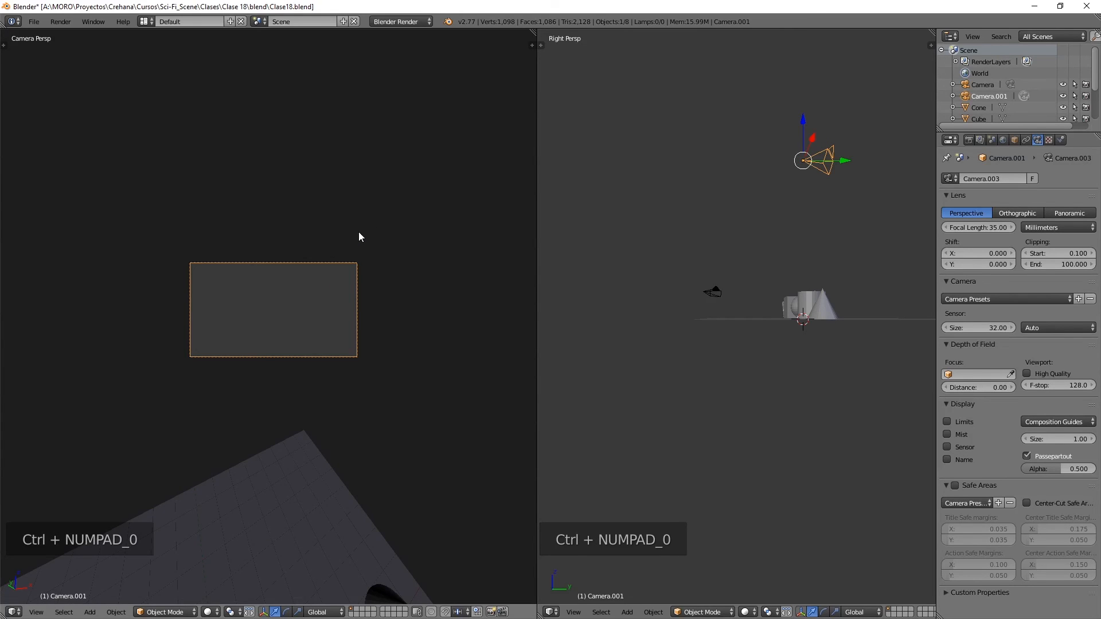
Step: Looking through the second camera, lower it toward the objects and pull it back along its local Z axis
middle_click(311, 286)
scroll(310, 286, down, 20)
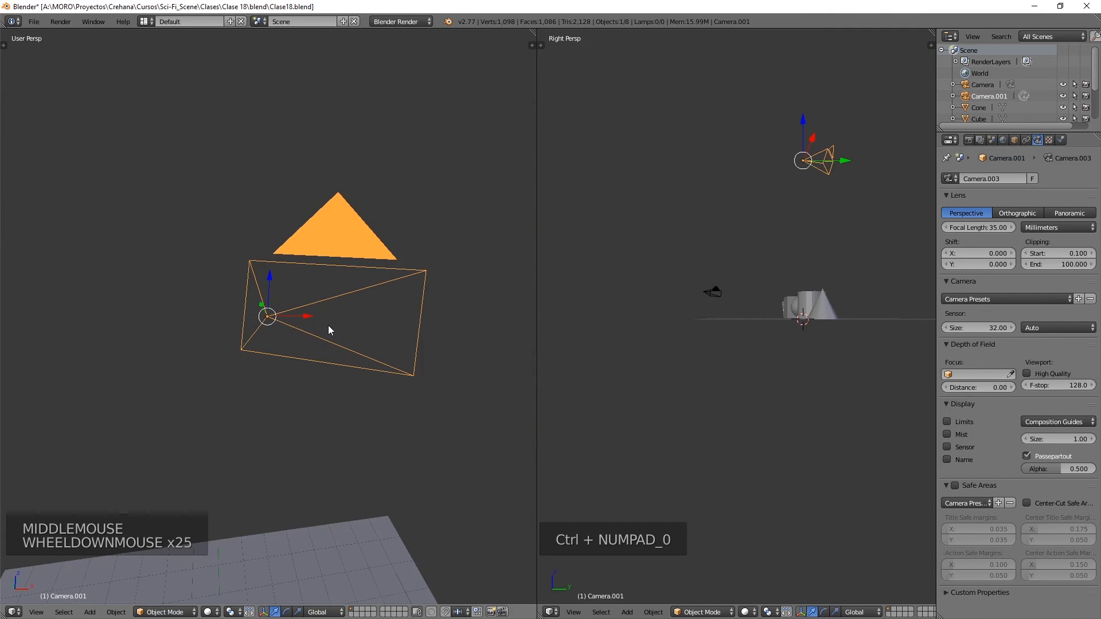
scroll(328, 348, down, 3)
shift+middle_drag(328, 348, 331, 318)
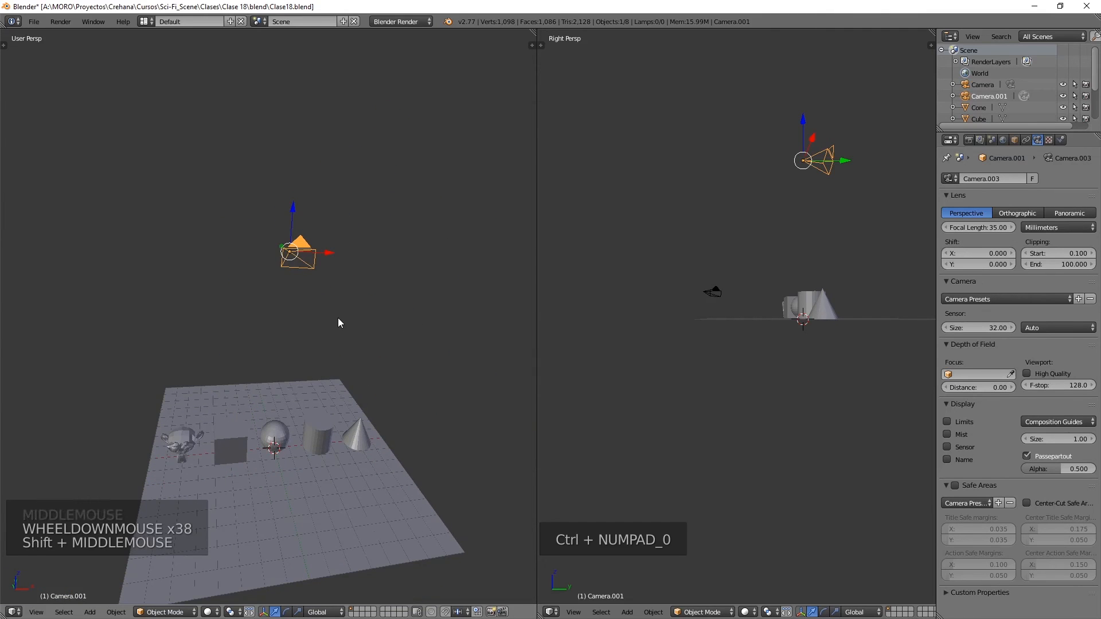
key(KP_0)
key(g)
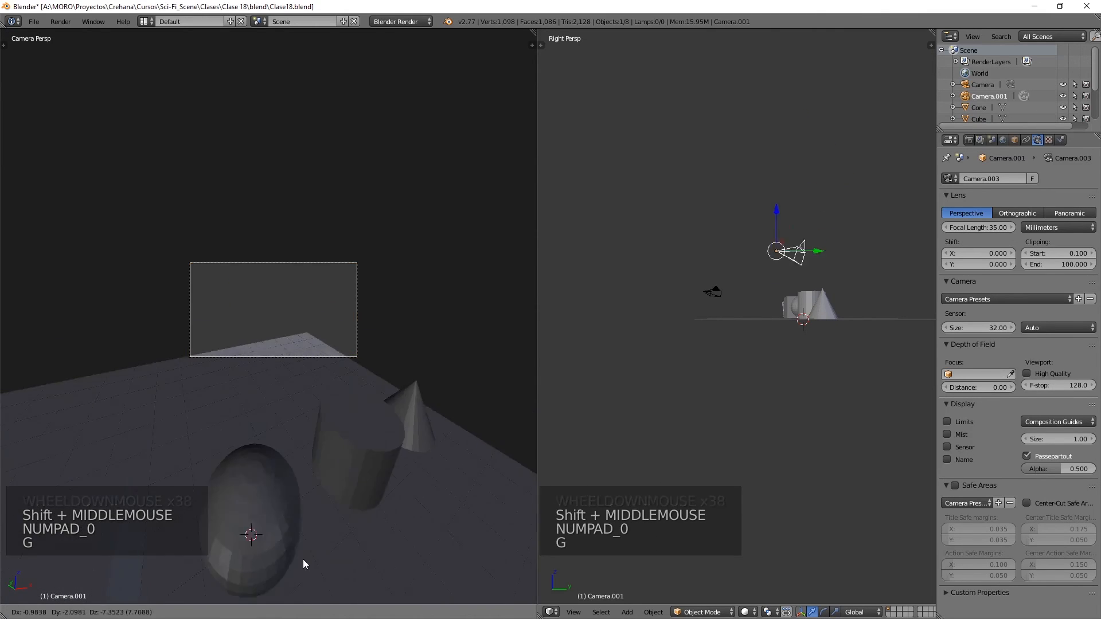
click(291, 108)
key(g)
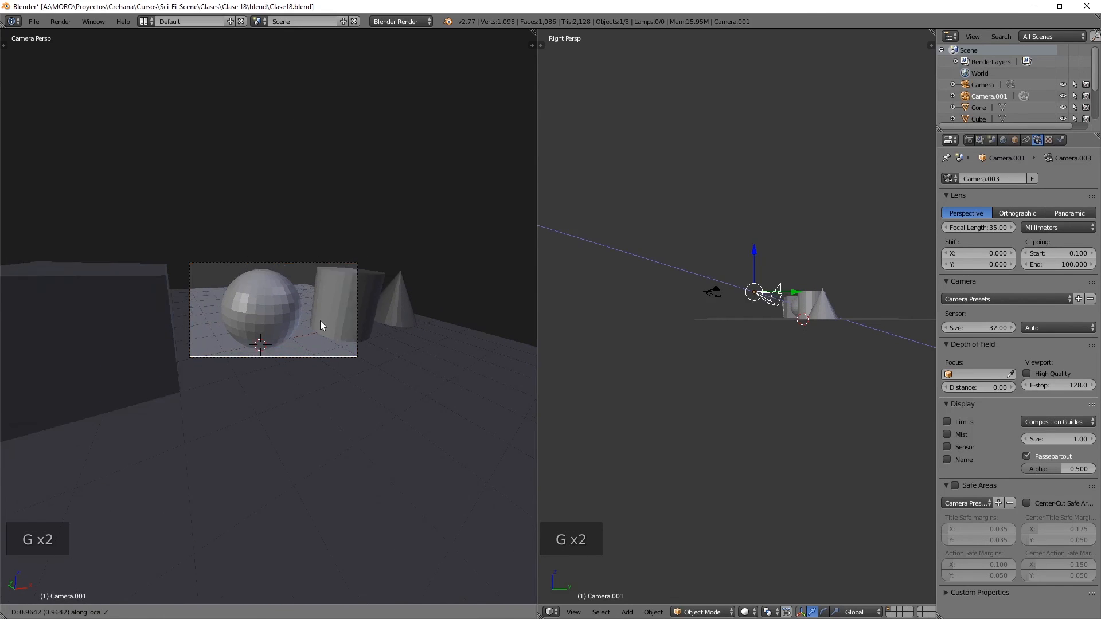
click(324, 356)
Step: Select the original 200 mm camera and make it the active scene camera again
middle_drag(266, 328, 311, 335)
scroll(291, 308, down, 4)
scroll(216, 342, down, 3)
shift+middle_drag(216, 342, 201, 318)
right_click(202, 319)
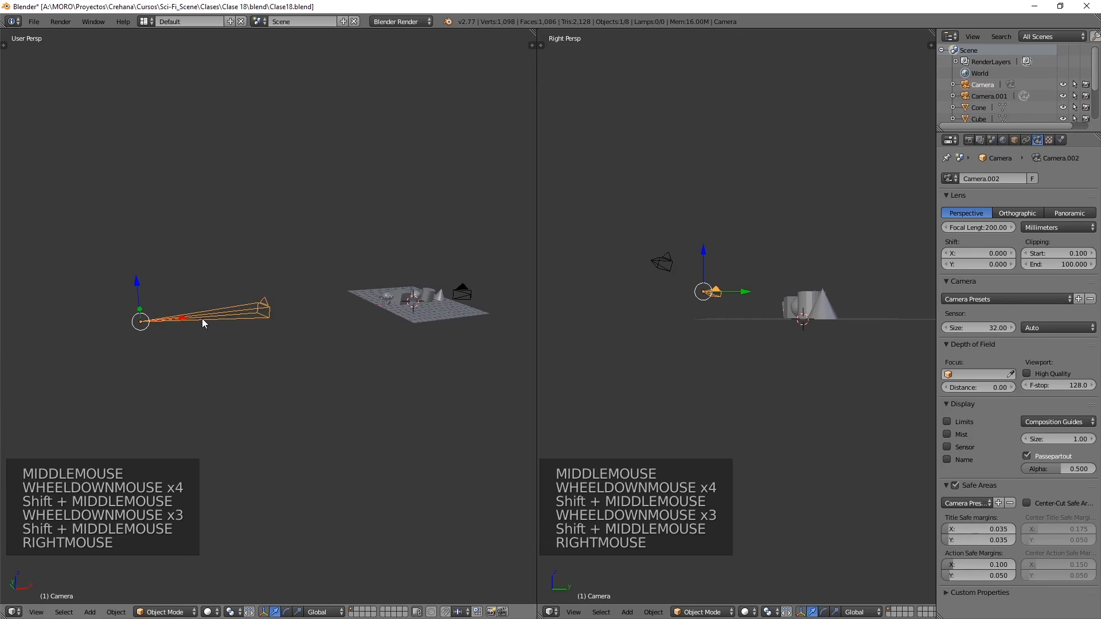
key(ctrl+KP_0)
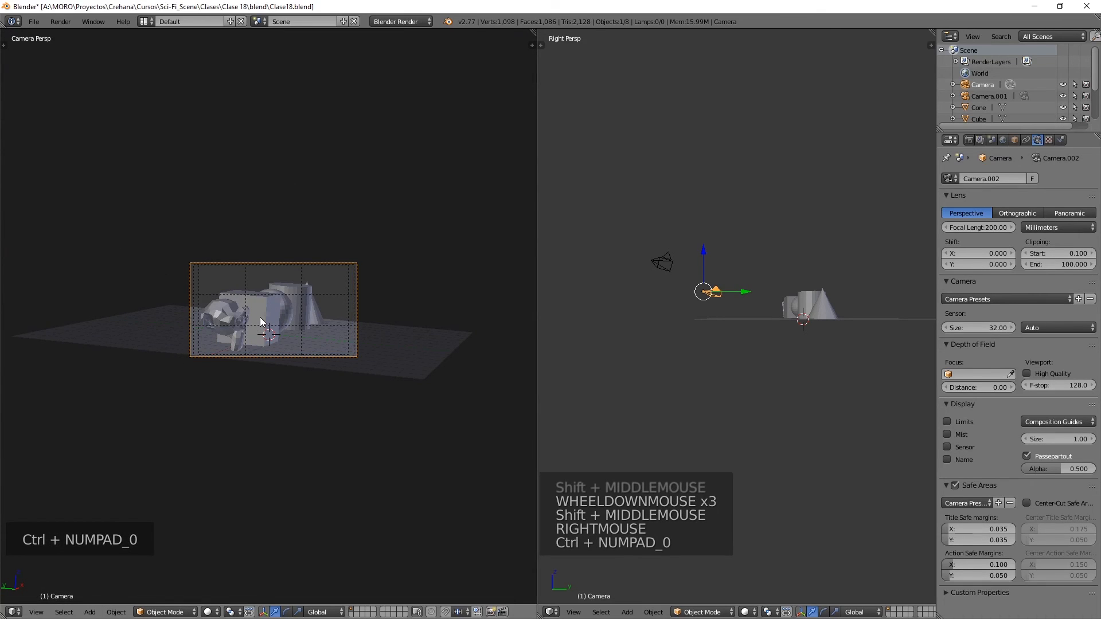
scroll(264, 316, up, 1)
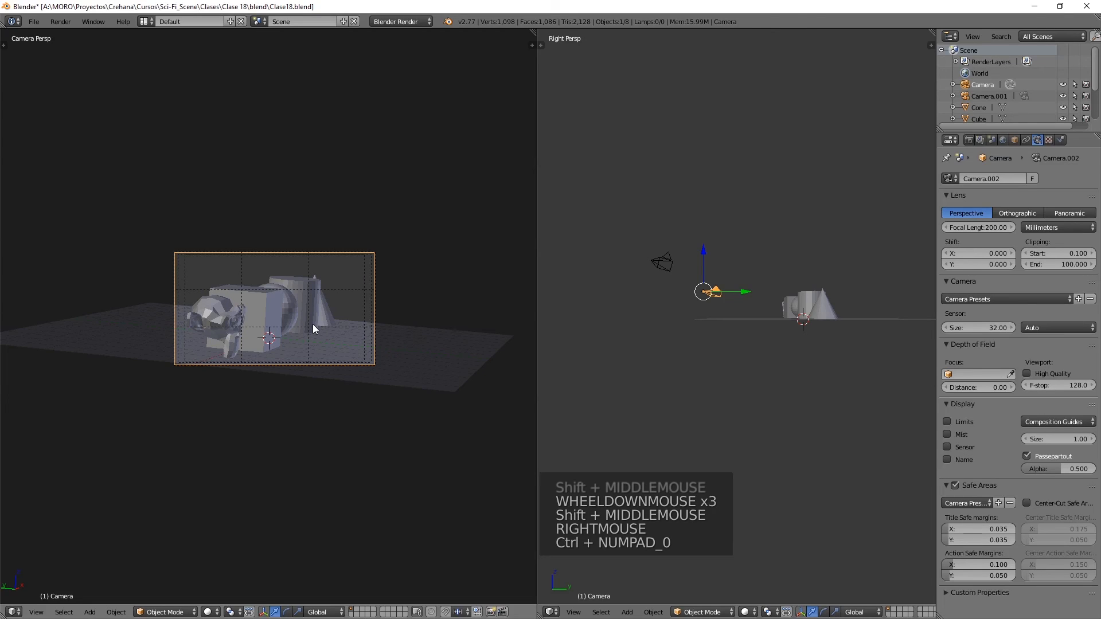